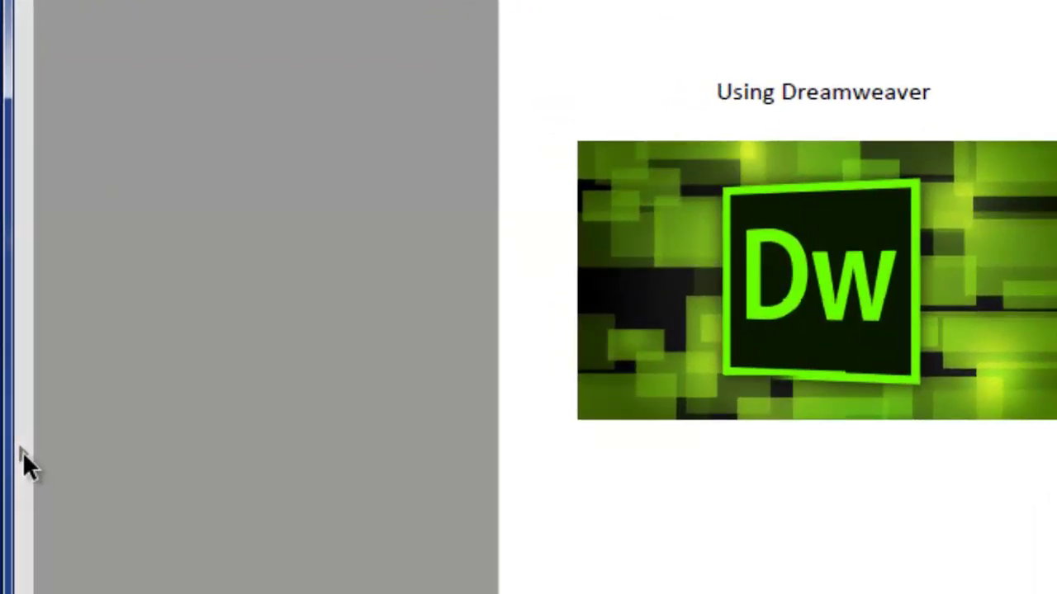
# Open the navigation pane and browse the page thumbnails across pages 2 to 5
pyautogui.click(23, 453)
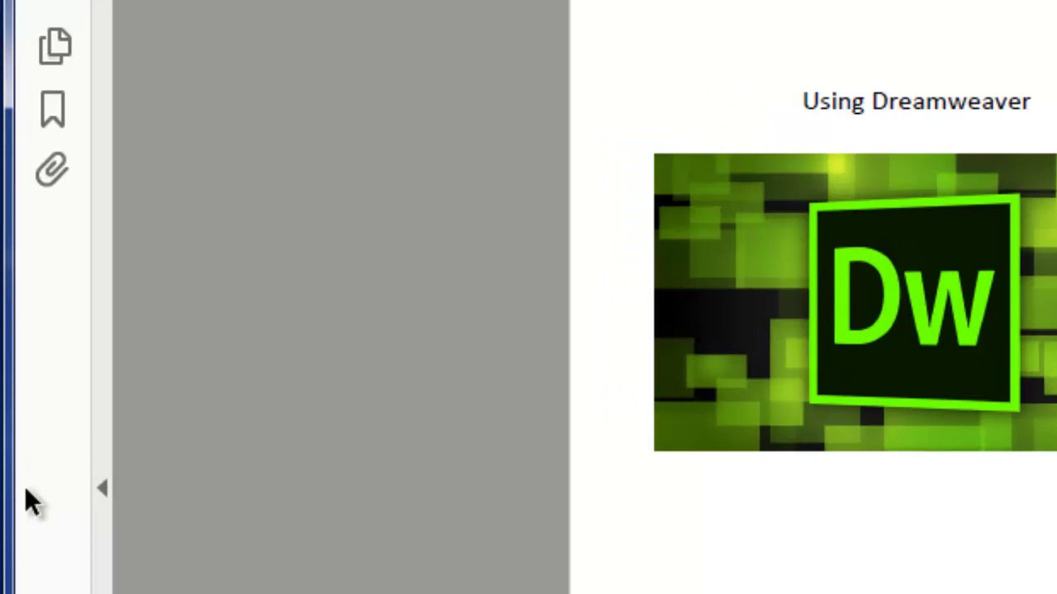
pyautogui.click(55, 48)
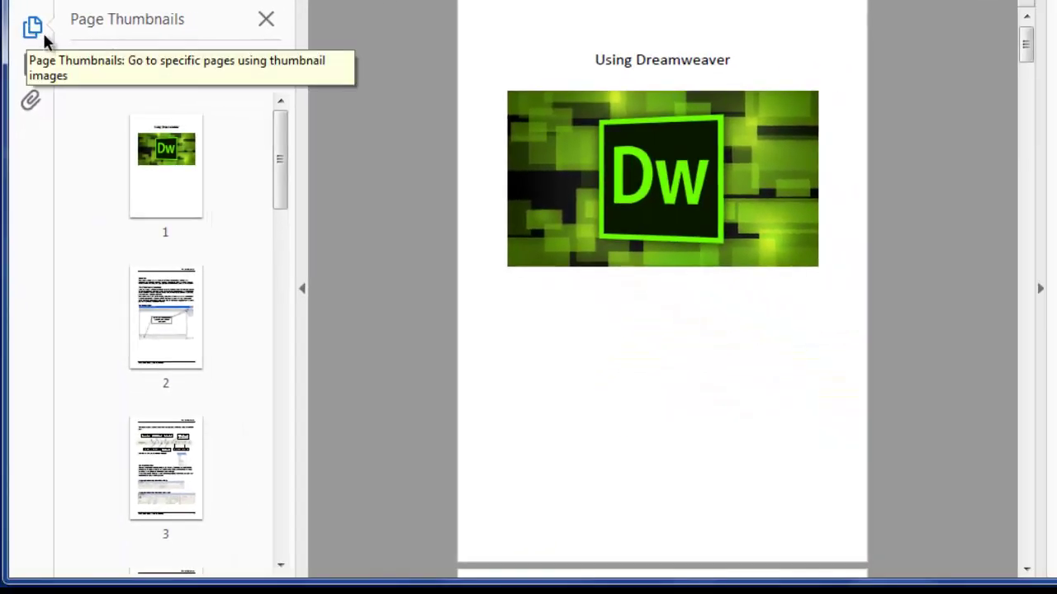
pyautogui.click(165, 312)
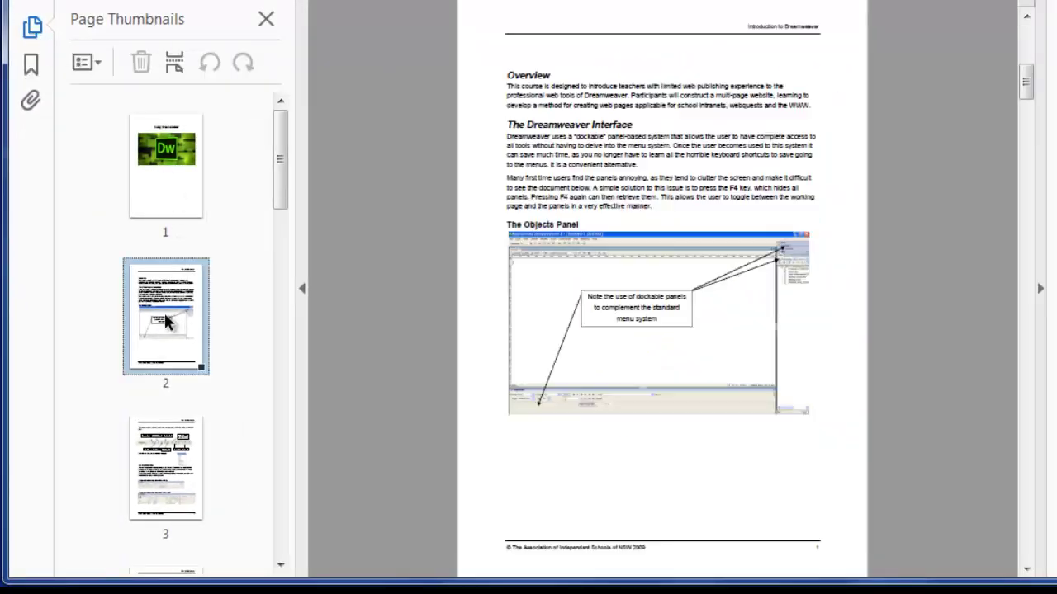
pyautogui.click(163, 457)
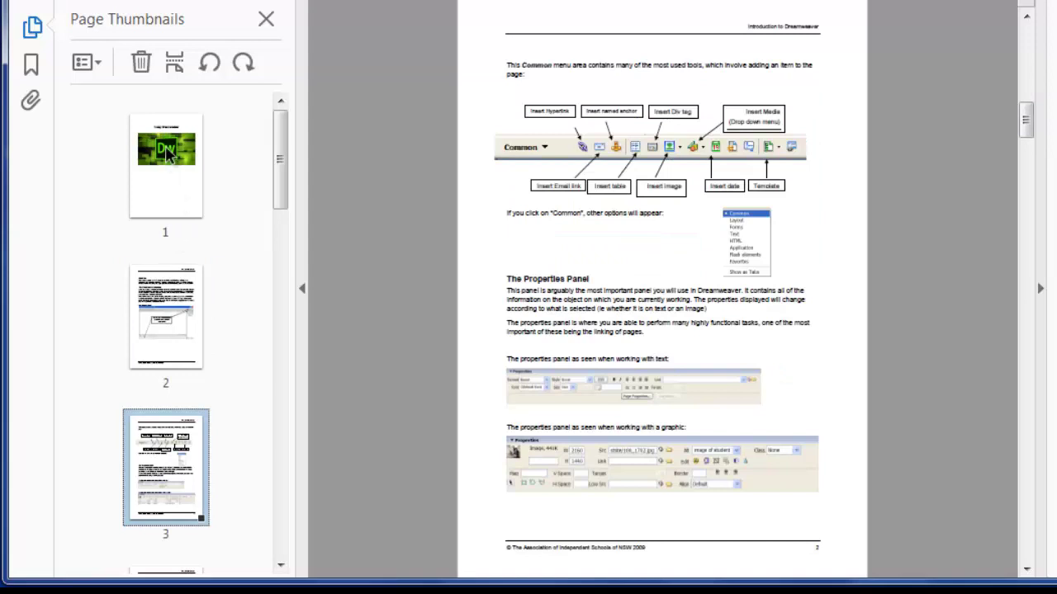
pyautogui.click(163, 304)
pyautogui.click(165, 448)
pyautogui.scroll(-4, 165, 448)
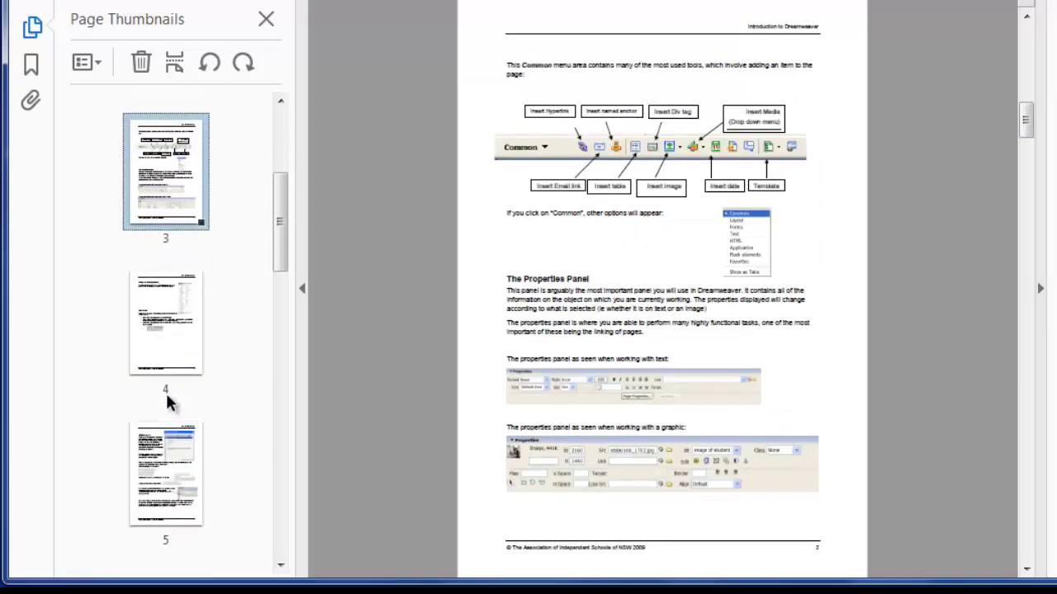
pyautogui.click(177, 441)
pyautogui.click(169, 326)
pyautogui.click(172, 174)
pyautogui.scroll(4, 220, 324)
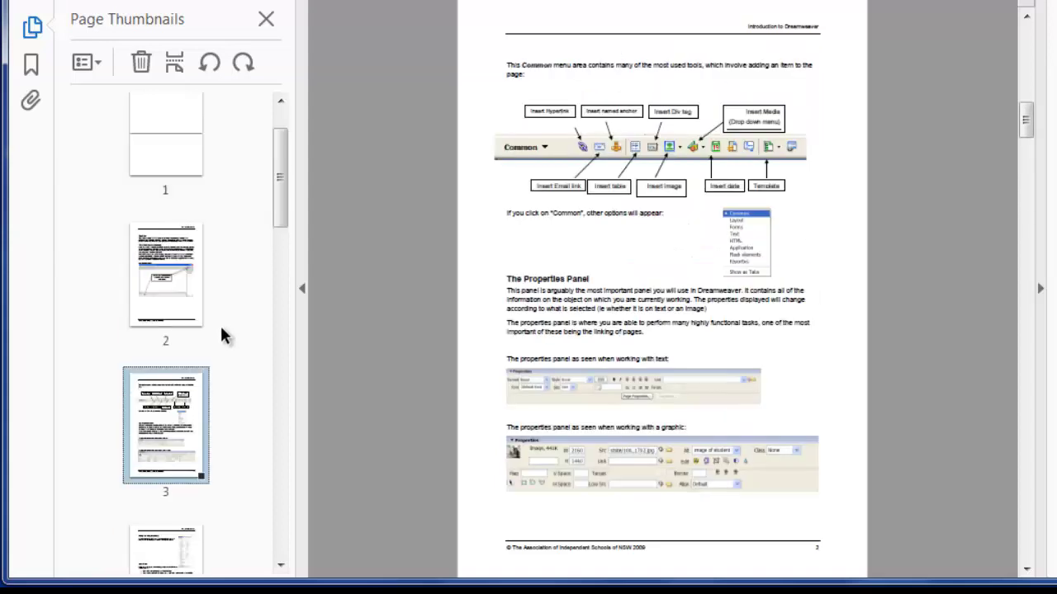
# Check the still-empty Bookmarks list, then return to page 2 through the thumbnails
pyautogui.click(33, 66)
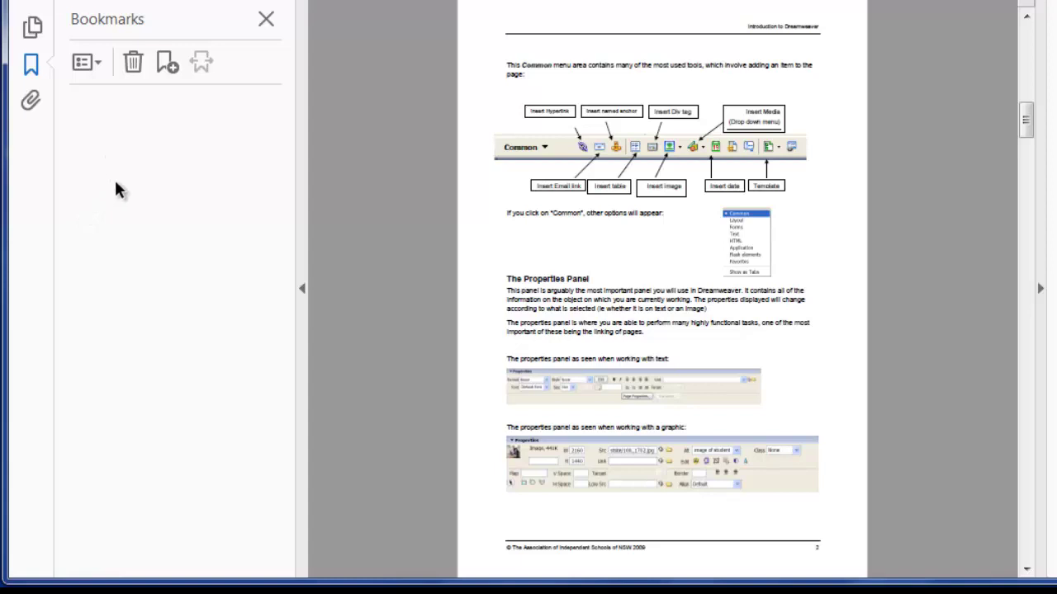
pyautogui.click(33, 27)
pyautogui.click(174, 289)
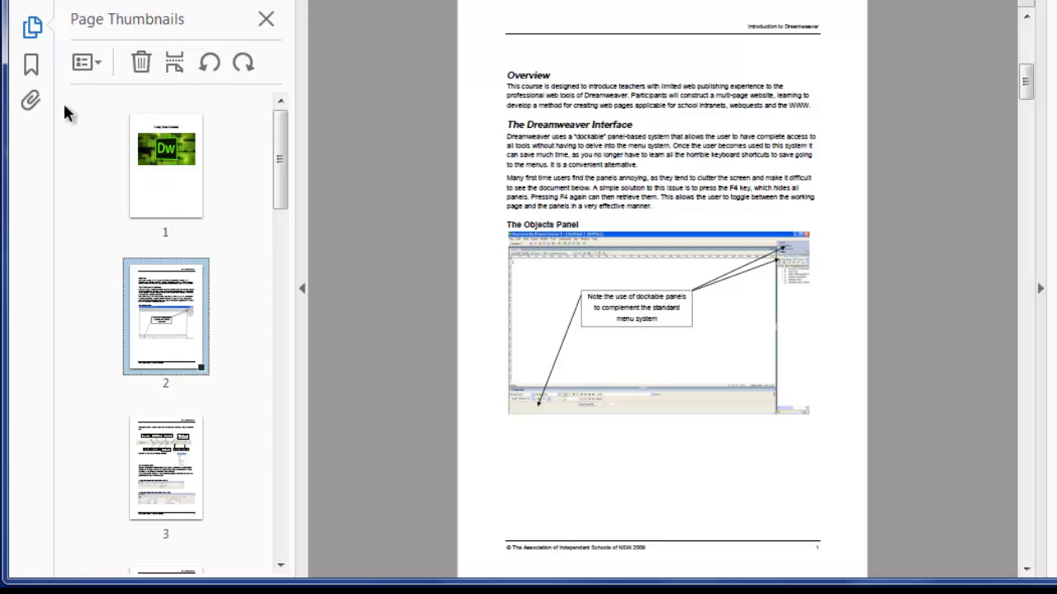
# Create bookmarks from the headings Overview, The Dreamweaver Interface and The Objects Panel
pyautogui.click(31, 66)
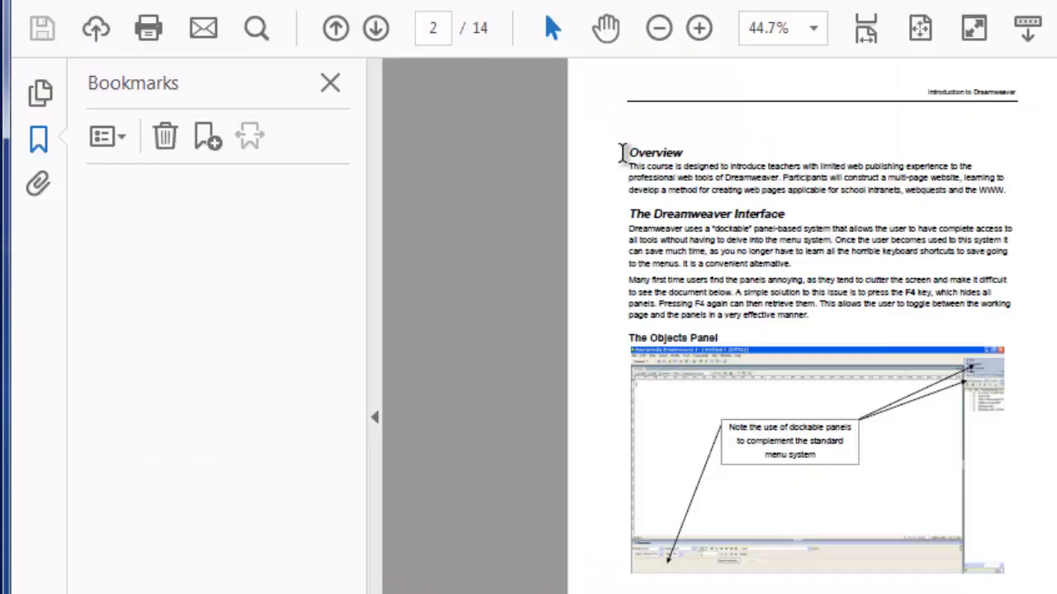
pyautogui.moveTo(506, 76); pyautogui.dragTo(541, 69)
pyautogui.moveTo(671, 143); pyautogui.dragTo(704, 159)
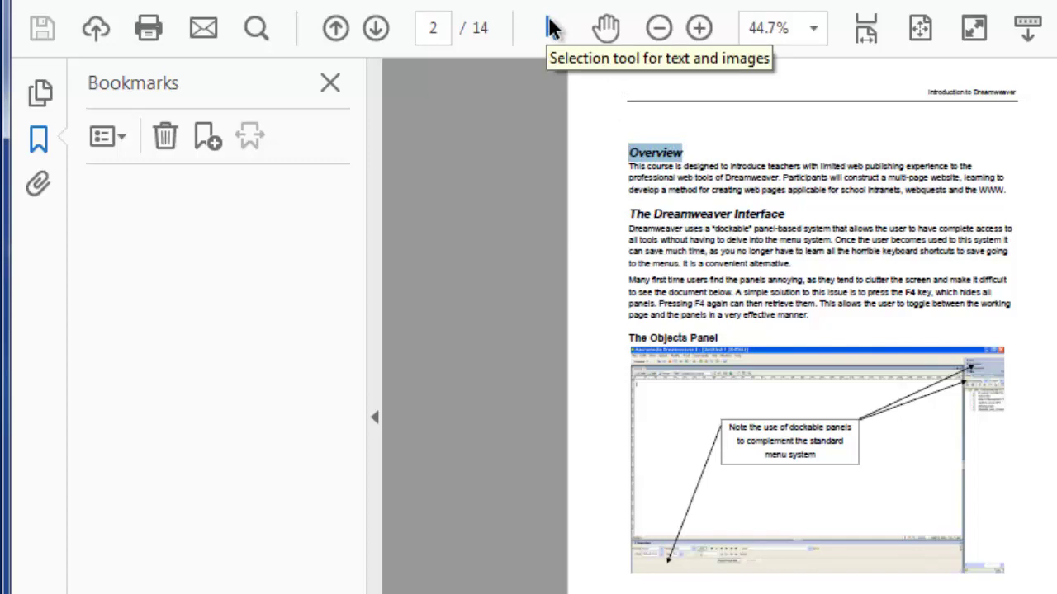
pyautogui.click(206, 139)
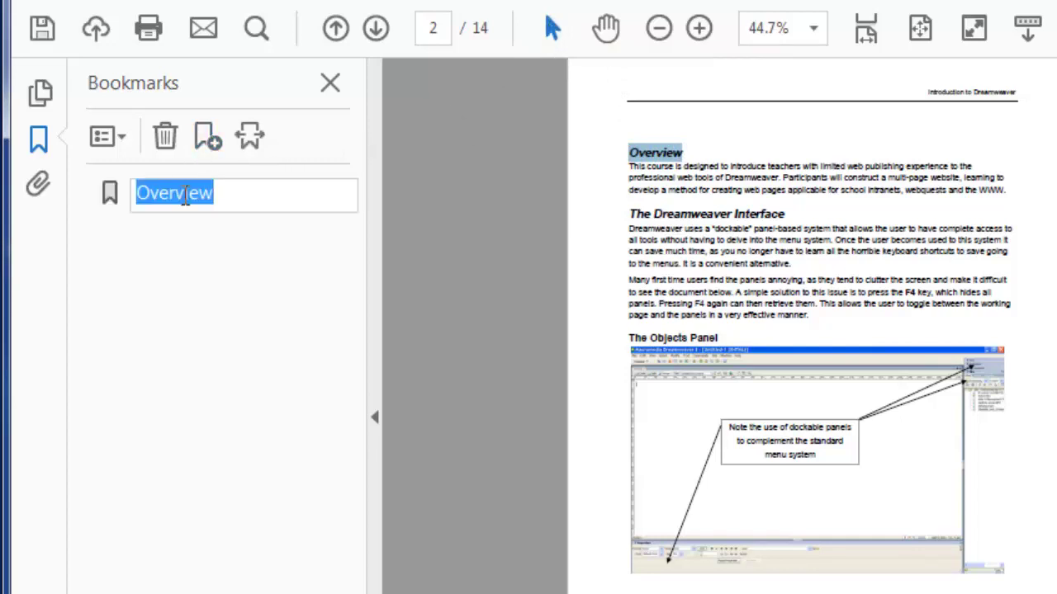
pyautogui.click(633, 213)
pyautogui.moveTo(637, 213); pyautogui.dragTo(784, 215)
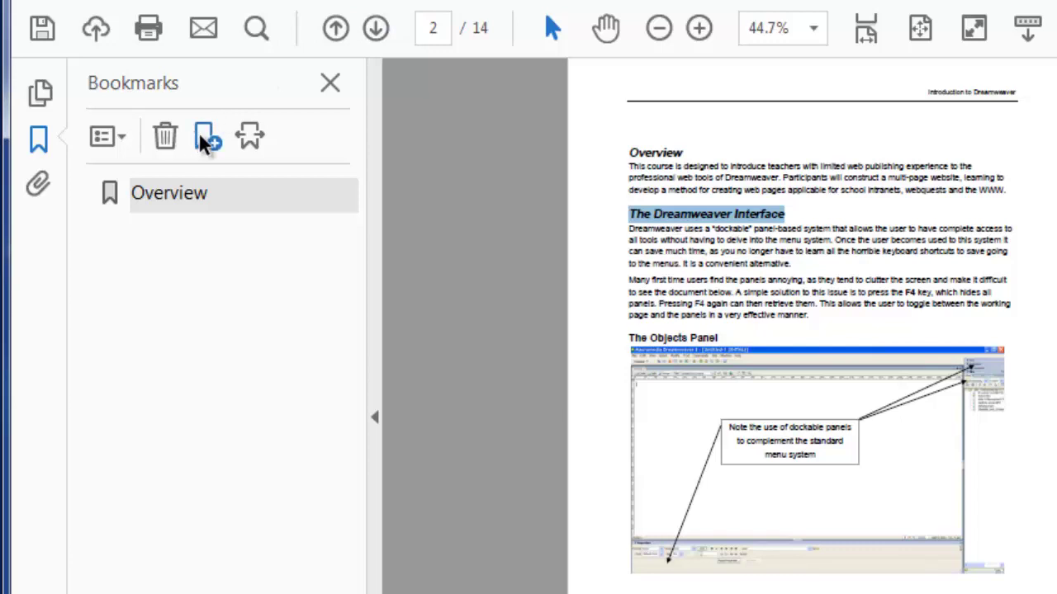
pyautogui.click(207, 136)
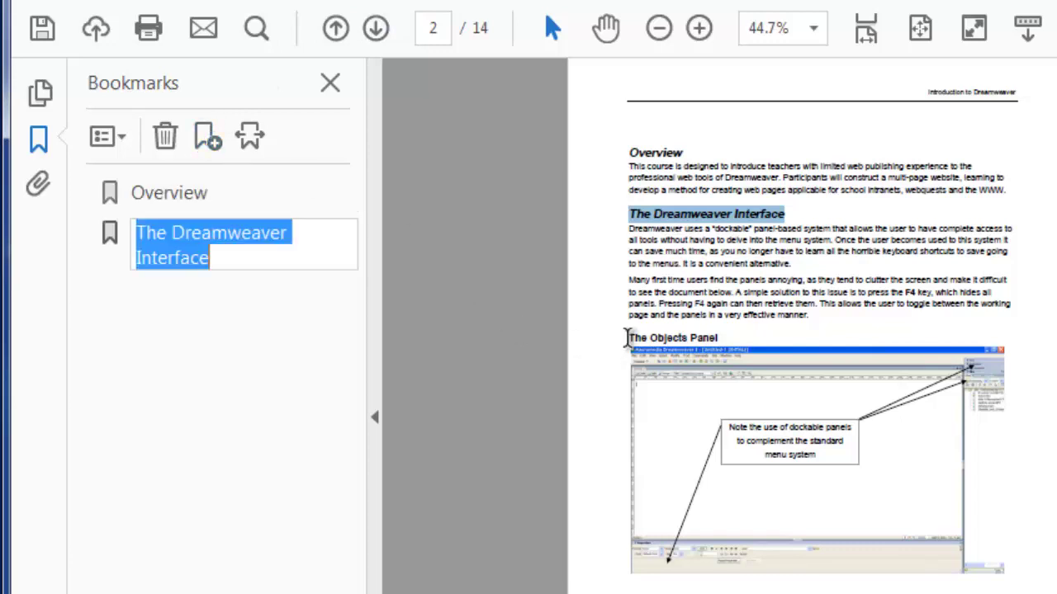
pyautogui.moveTo(630, 338); pyautogui.dragTo(695, 337)
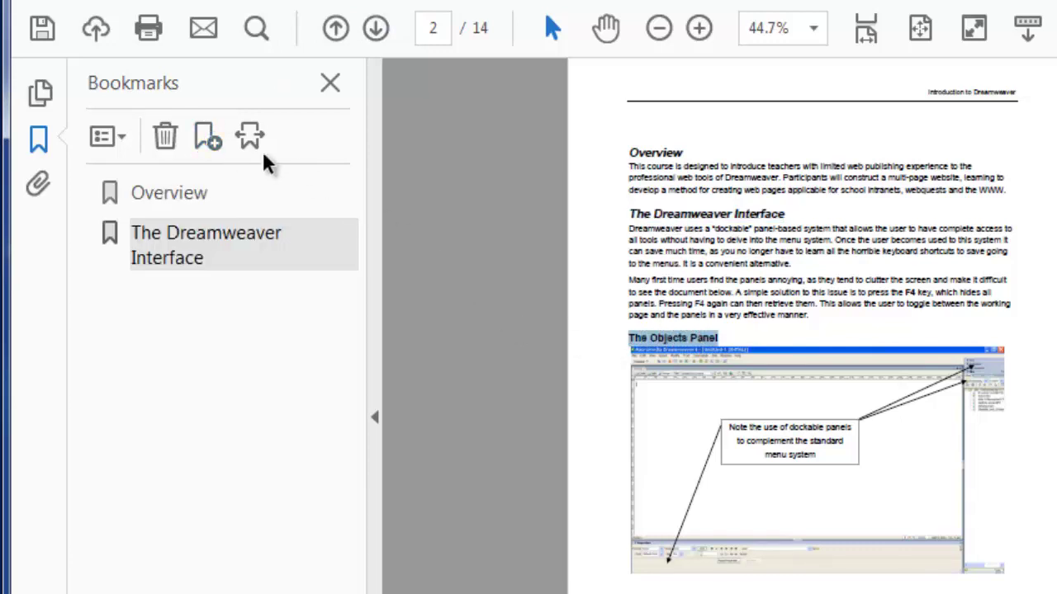
pyautogui.click(208, 137)
# Add bookmarks for The Properties Panel, Hiding and Arranging Panels, and View Modes headings
pyautogui.scroll(-8, 706, 442)
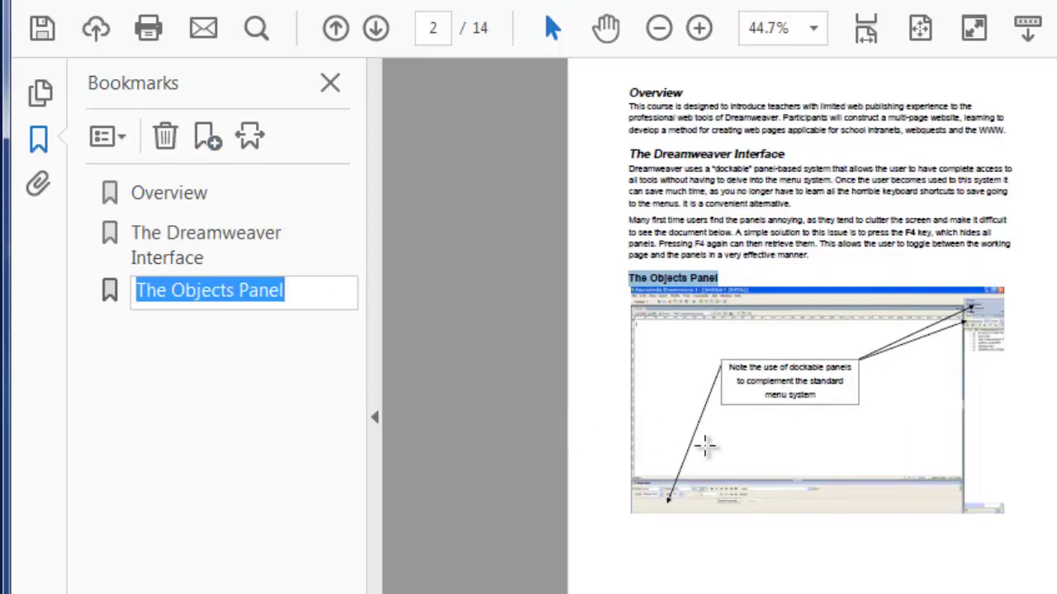
pyautogui.scroll(-2, 720, 442)
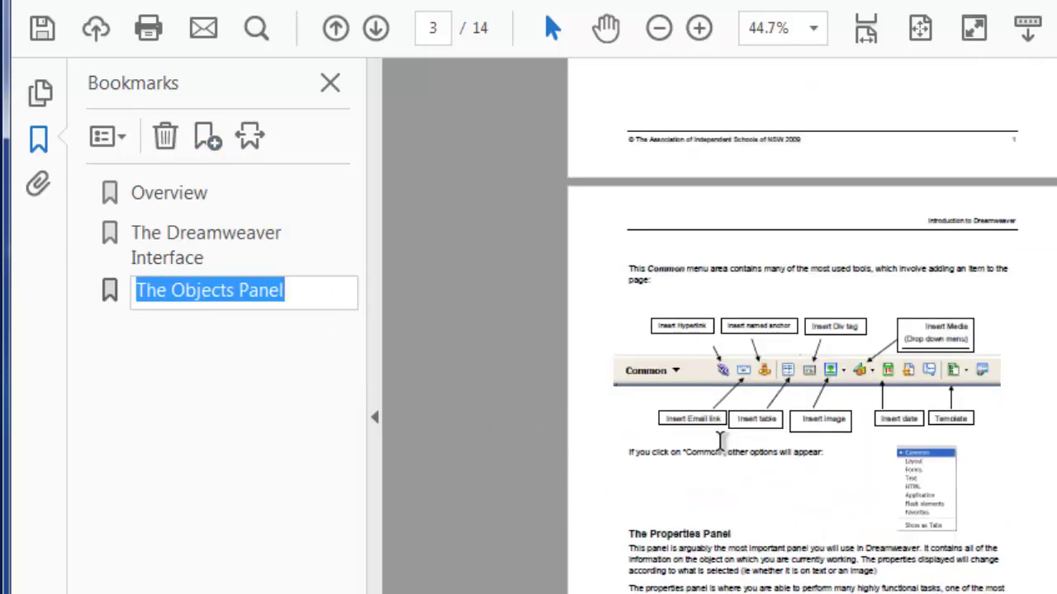
pyautogui.scroll(-4, 720, 442)
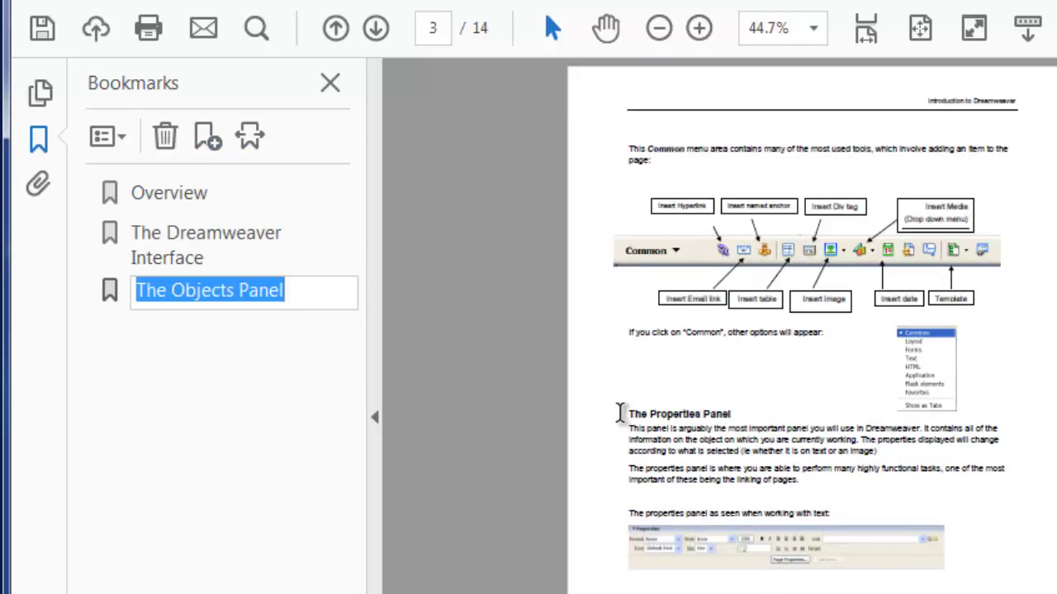
pyautogui.moveTo(621, 413); pyautogui.dragTo(719, 423)
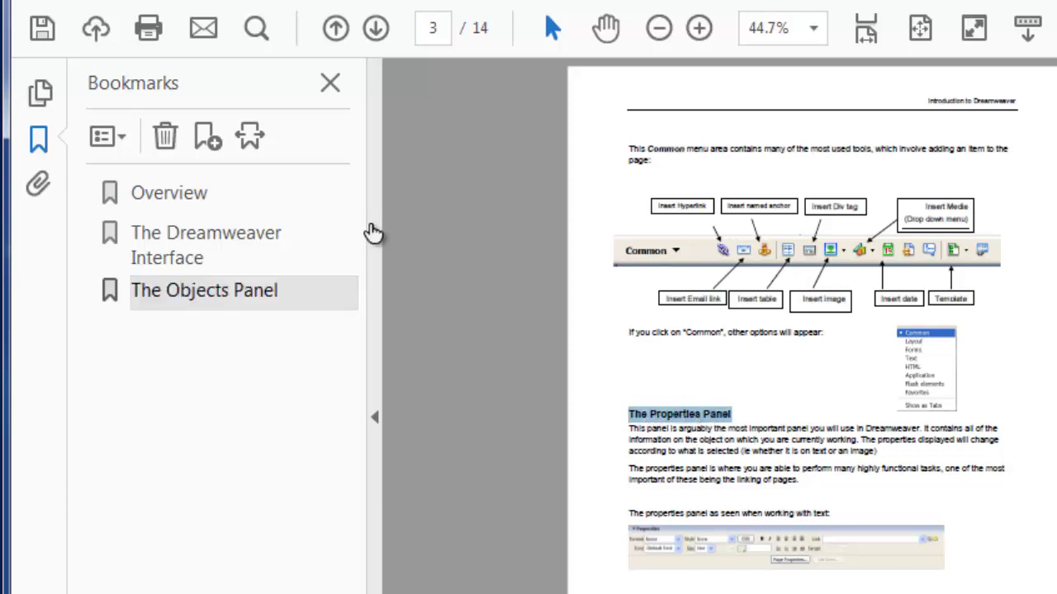
pyautogui.click(207, 139)
pyautogui.scroll(-10, 656, 420)
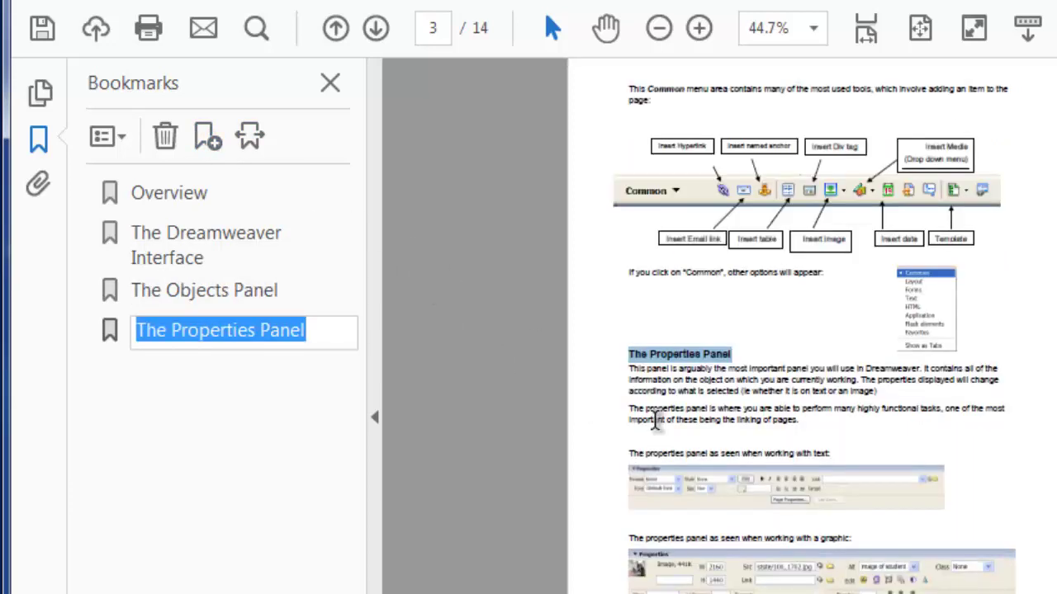
pyautogui.scroll(-3, 656, 420)
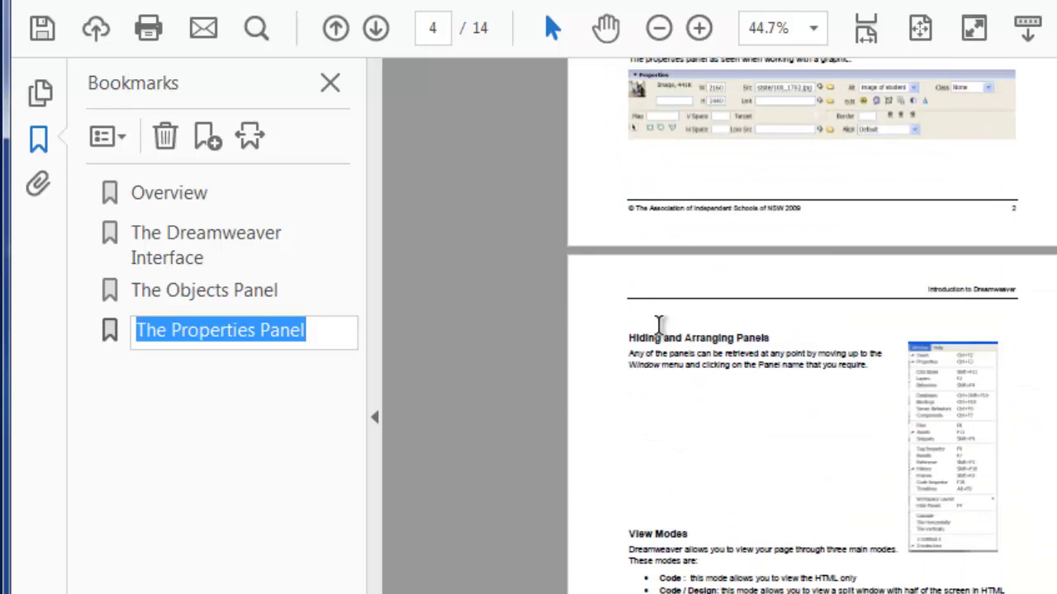
pyautogui.moveTo(627, 336); pyautogui.dragTo(751, 333)
pyautogui.scroll(-1, 389, 202)
pyautogui.click(207, 137)
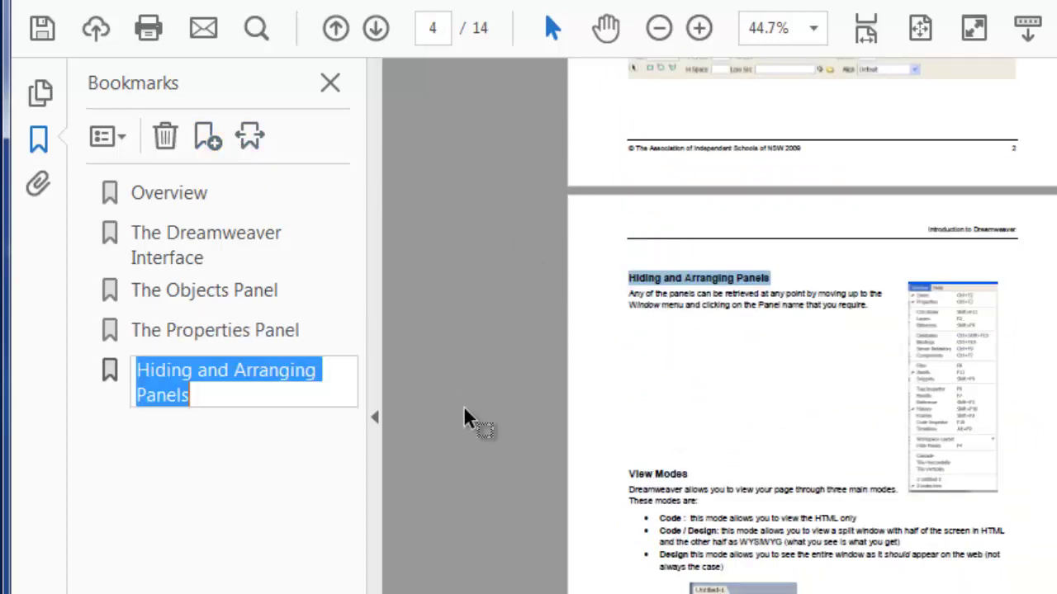
pyautogui.moveTo(629, 474); pyautogui.dragTo(688, 474)
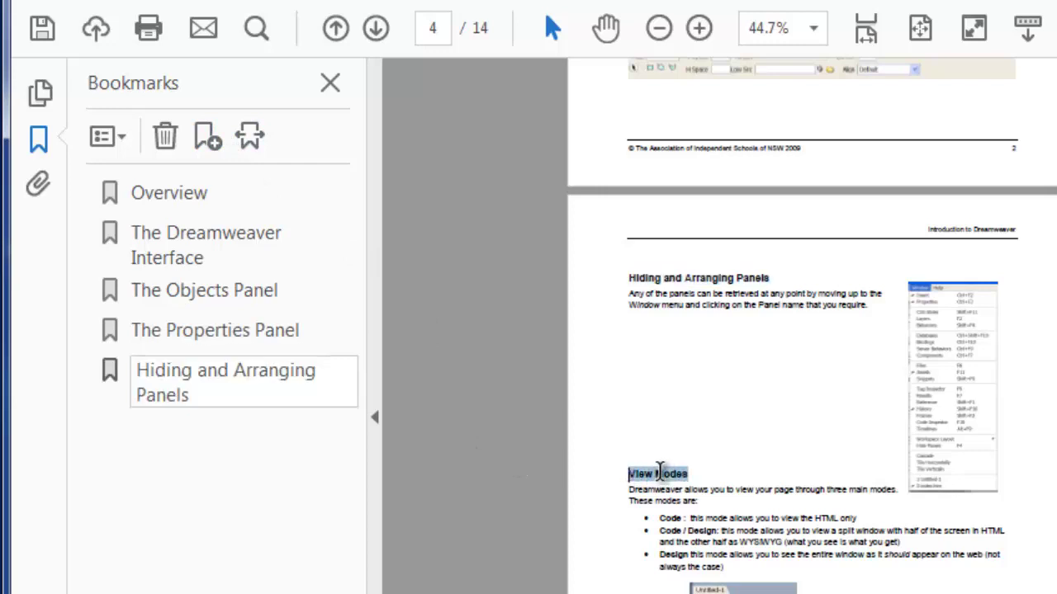
pyautogui.click(206, 137)
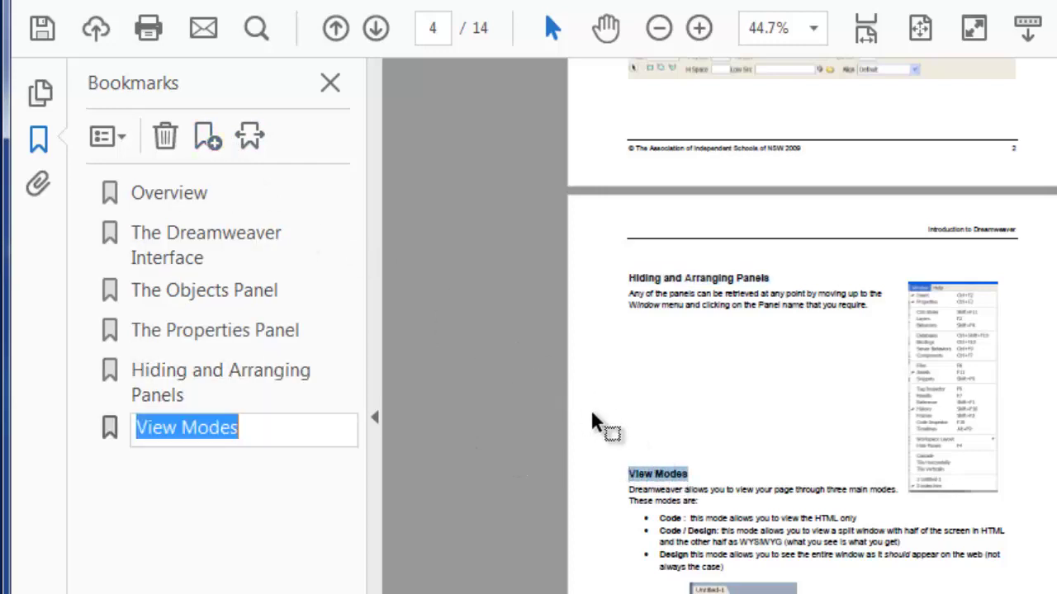
pyautogui.scroll(-6, 631, 434)
pyautogui.scroll(-5, 641, 430)
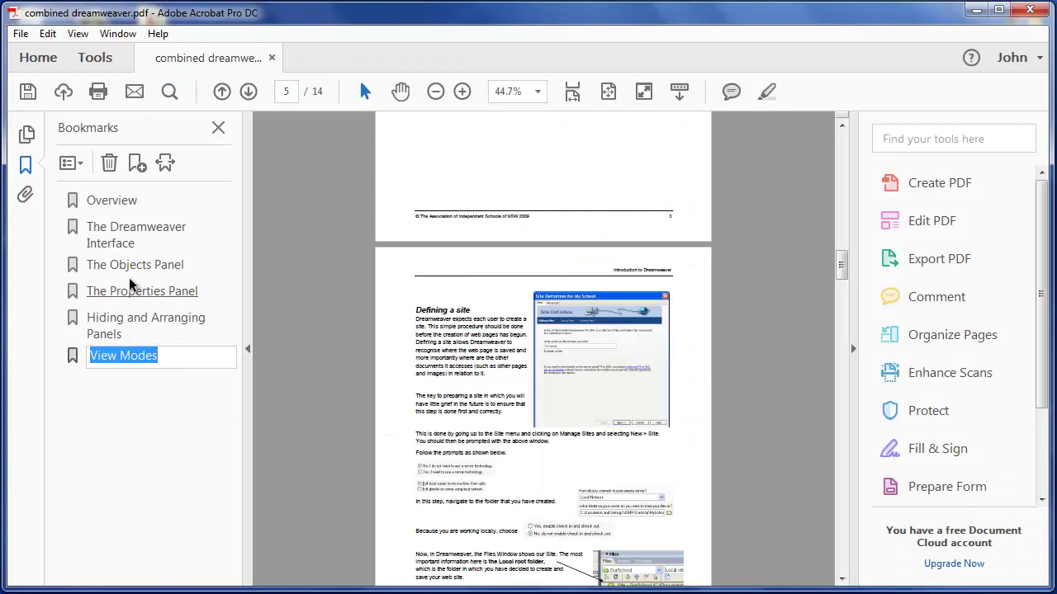
pyautogui.click(113, 204)
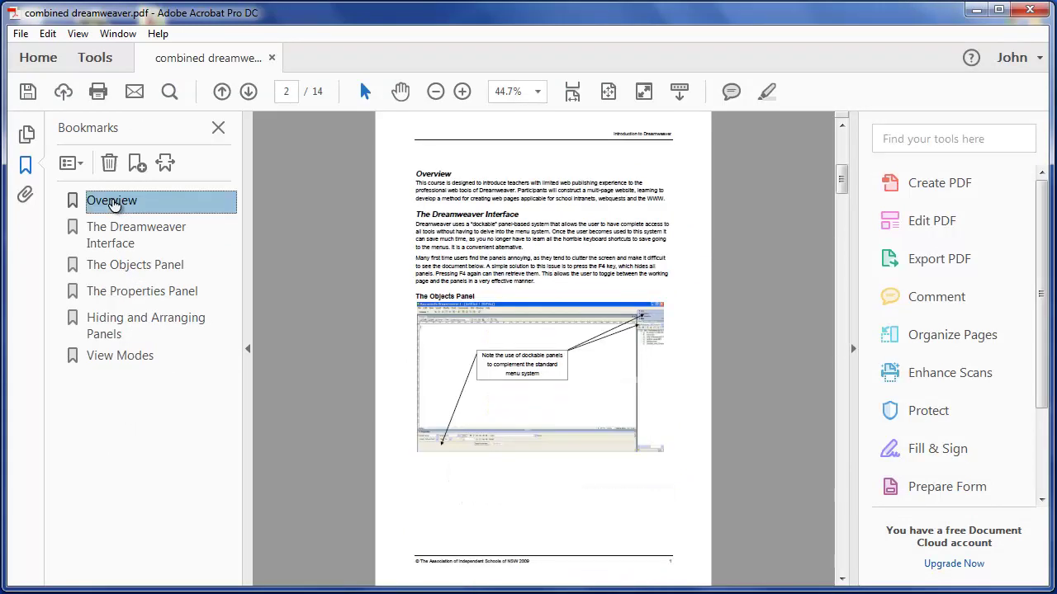
pyautogui.click(104, 329)
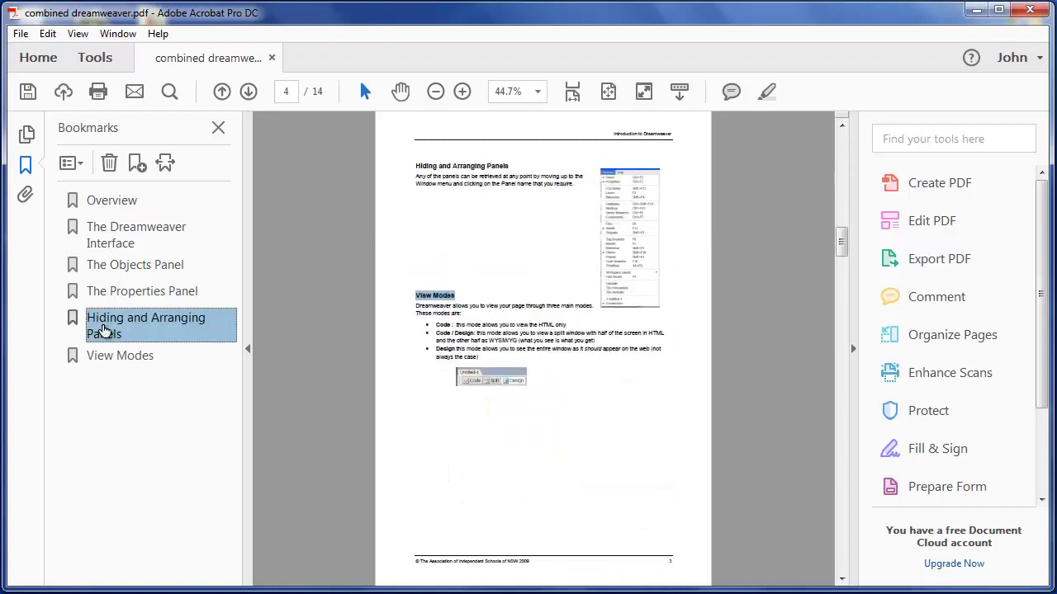
pyautogui.click(108, 268)
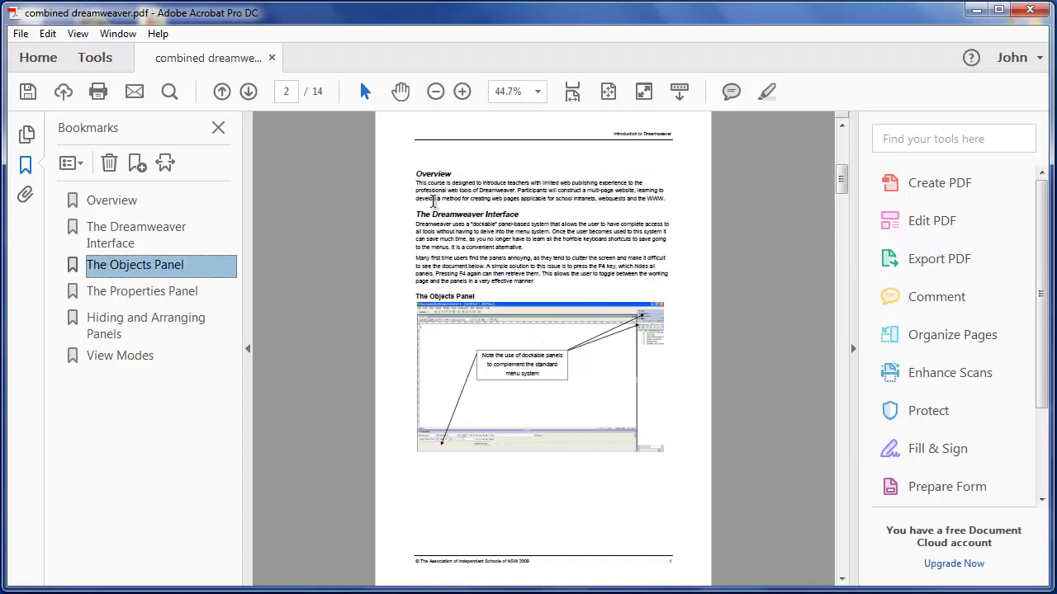
pyautogui.scroll(-6, 440, 248)
pyautogui.scroll(-7, 444, 280)
pyautogui.scroll(13, 450, 285)
pyautogui.scroll(7, 449, 281)
pyautogui.scroll(-6, 449, 283)
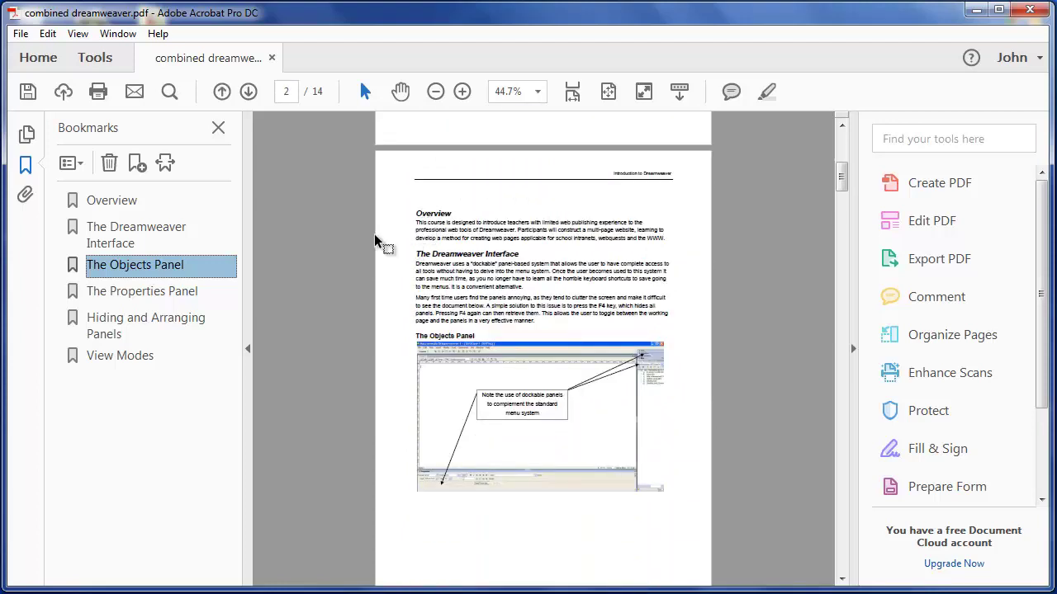
# Nest the bookmarks from The Dreamweaver Interface through View Modes under Overview
pyautogui.click(136, 236)
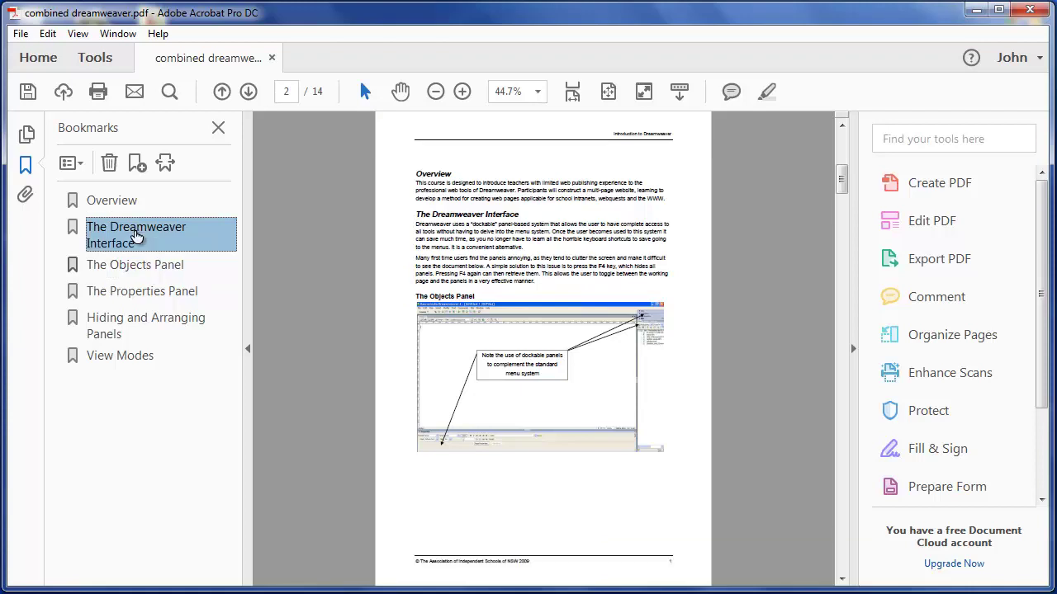
pyautogui.click(147, 240)
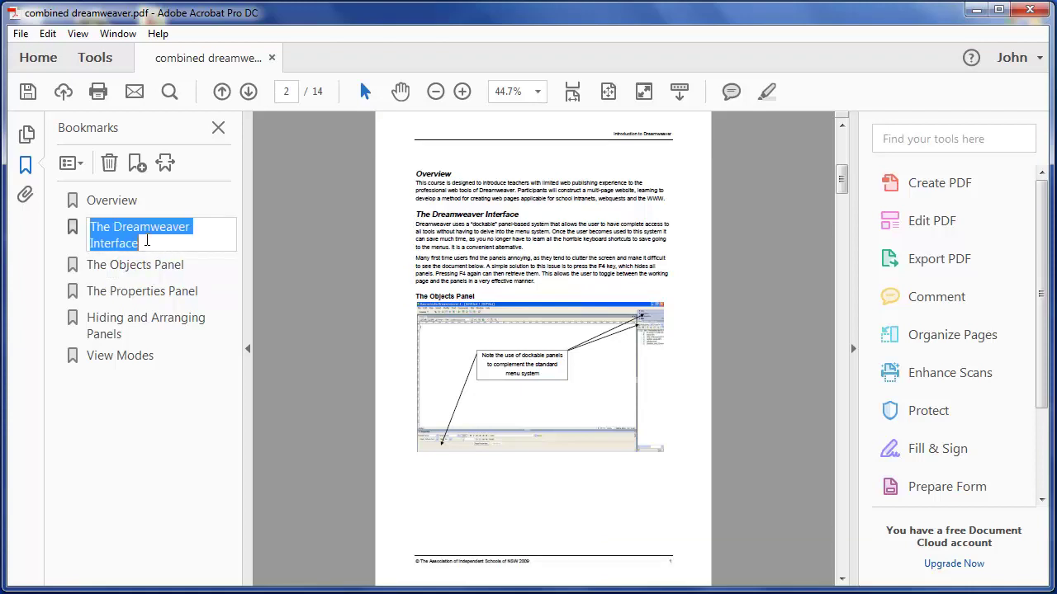
pyautogui.keyDown('shift'); pyautogui.click(124, 357); pyautogui.keyUp('shift')
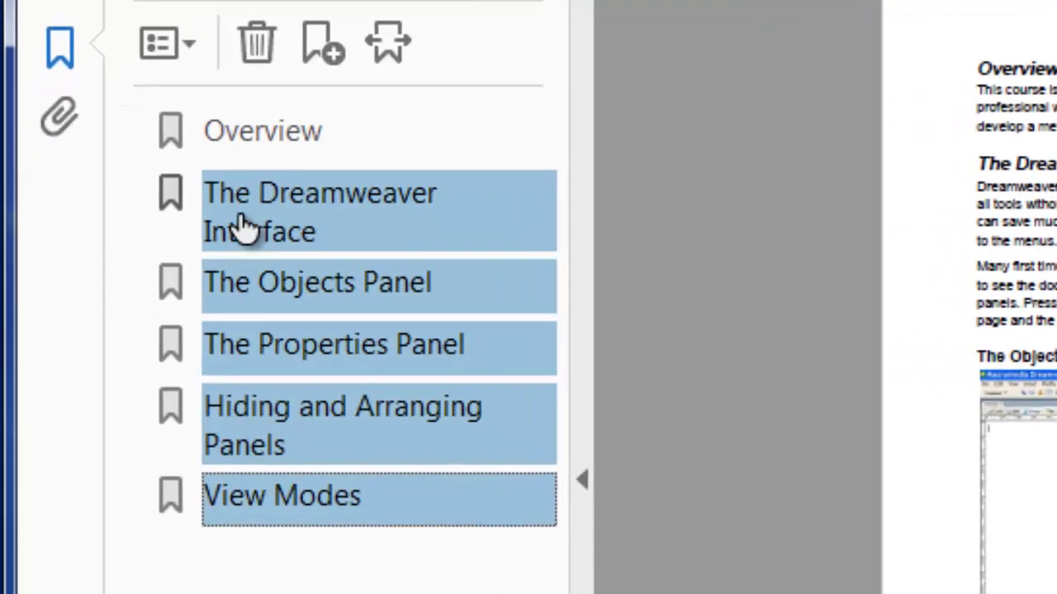
pyautogui.moveTo(241, 228); pyautogui.dragTo(243, 168)
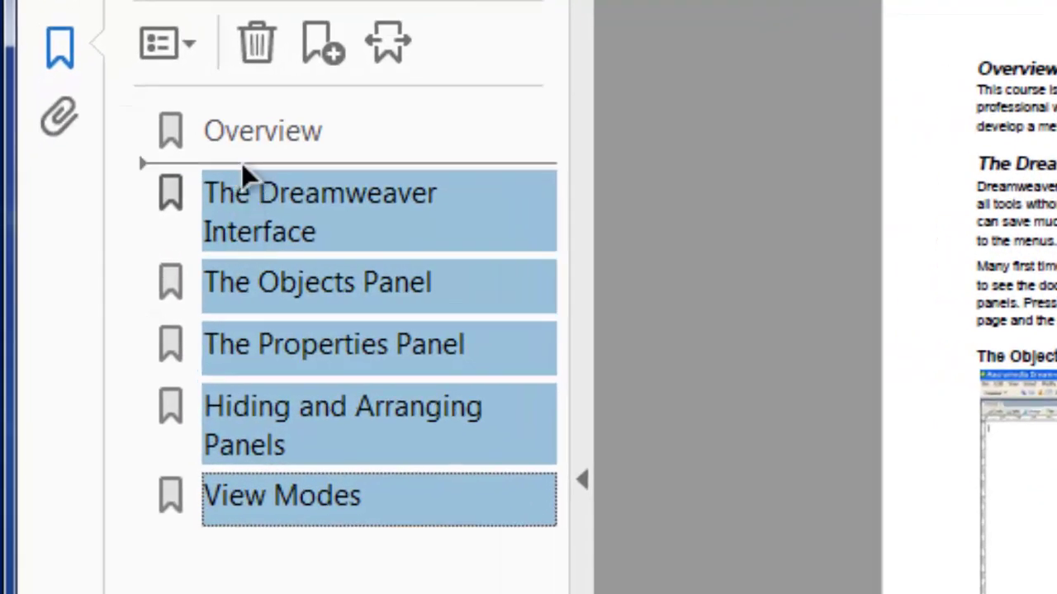
pyautogui.moveTo(241, 163); pyautogui.dragTo(255, 146)
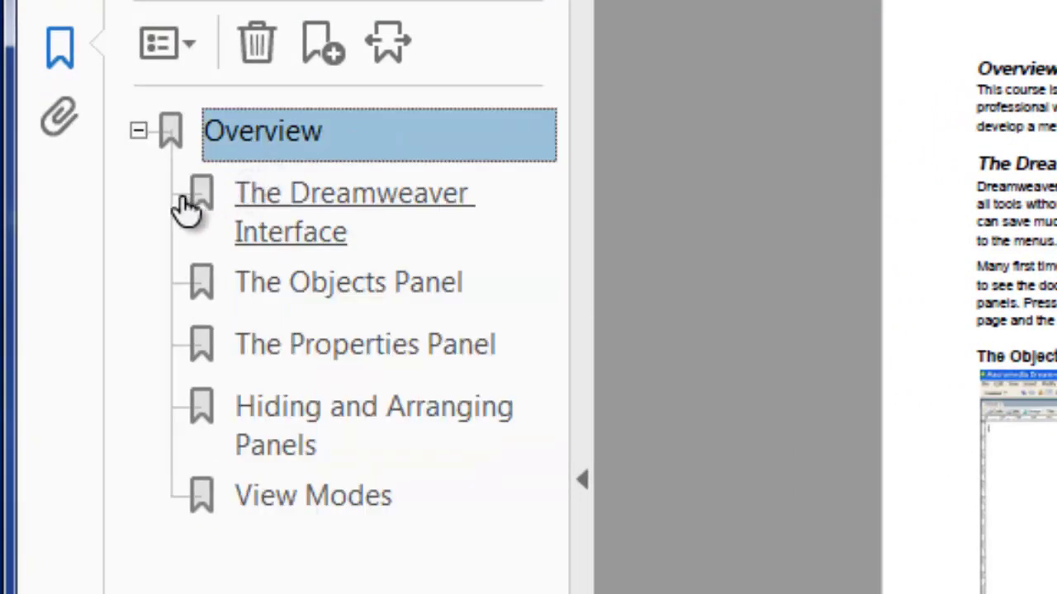
# Check that Overview collapses and expands, then place Hiding and Arranging Panels below View Modes
pyautogui.click(140, 132)
pyautogui.click(140, 132)
pyautogui.click(141, 131)
pyautogui.click(141, 130)
pyautogui.moveTo(305, 426); pyautogui.dragTo(284, 524)
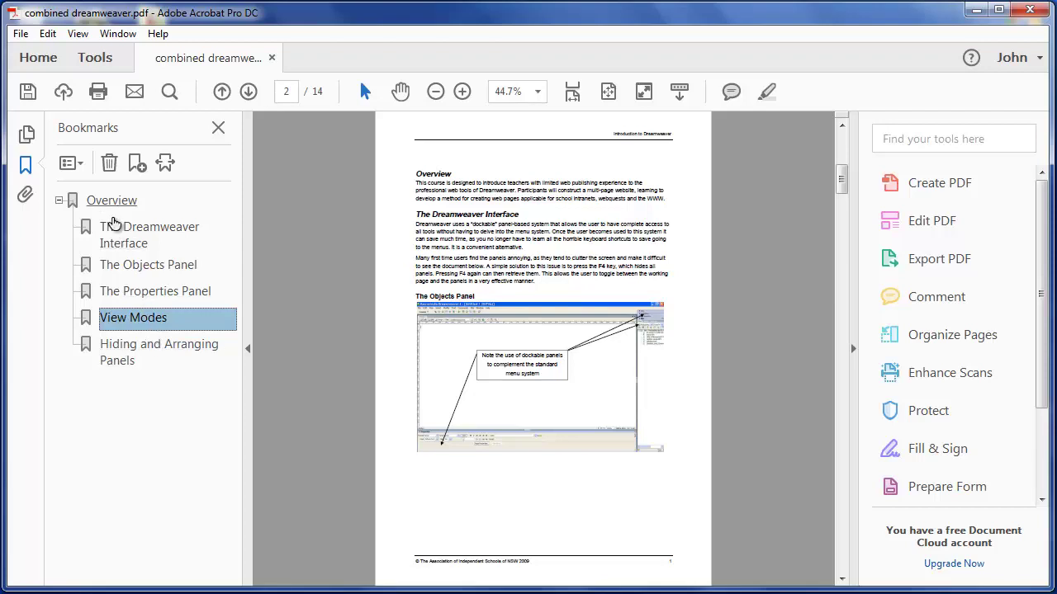
# Test The Dreamweaver Interface, View Modes and Hiding and Arranging Panels bookmarks, then scroll to page 5
pyautogui.click(134, 232)
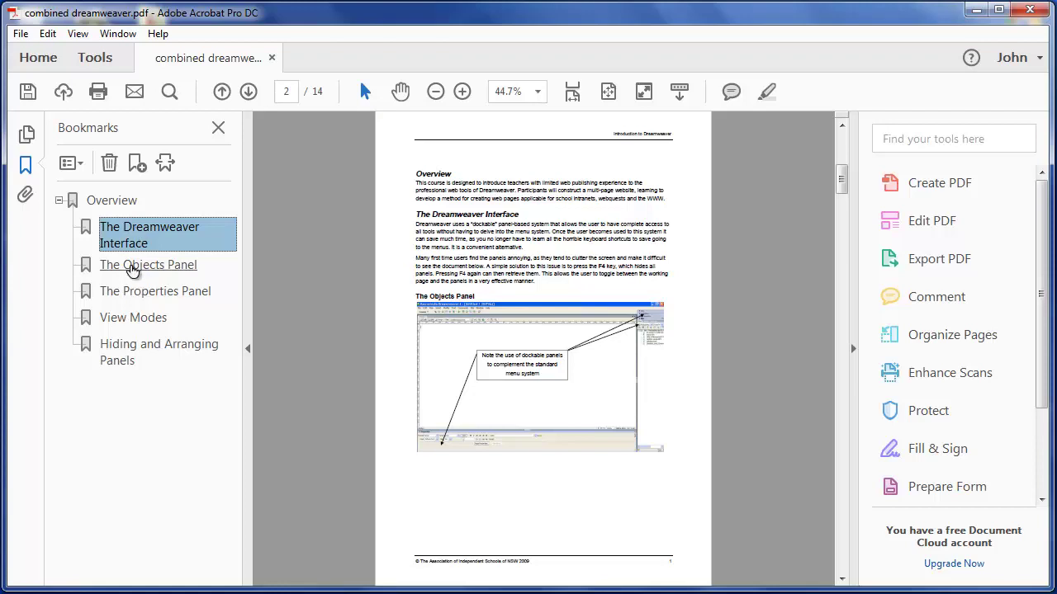
pyautogui.click(135, 320)
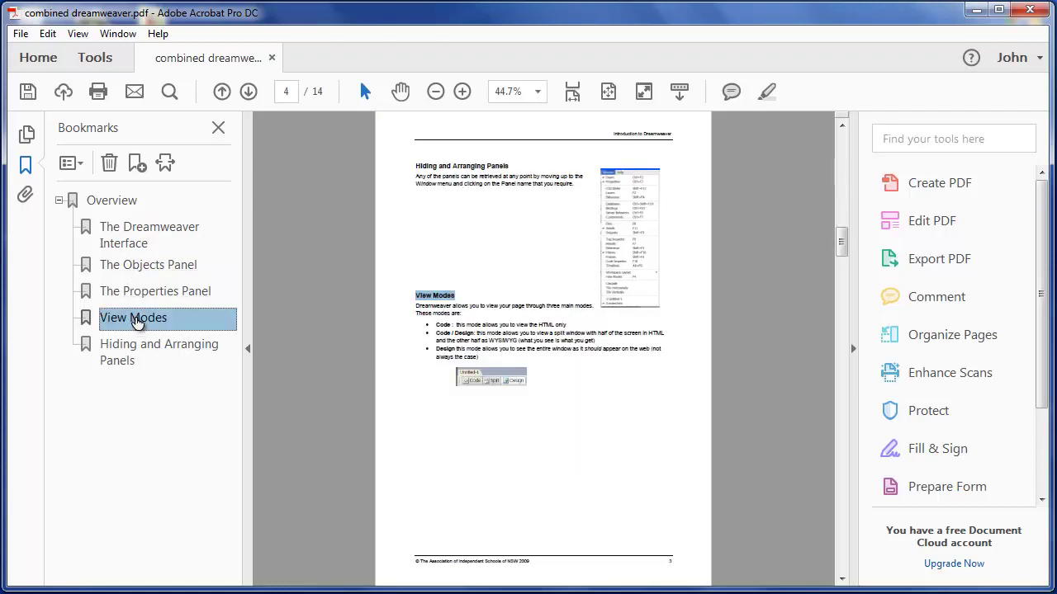
pyautogui.click(147, 361)
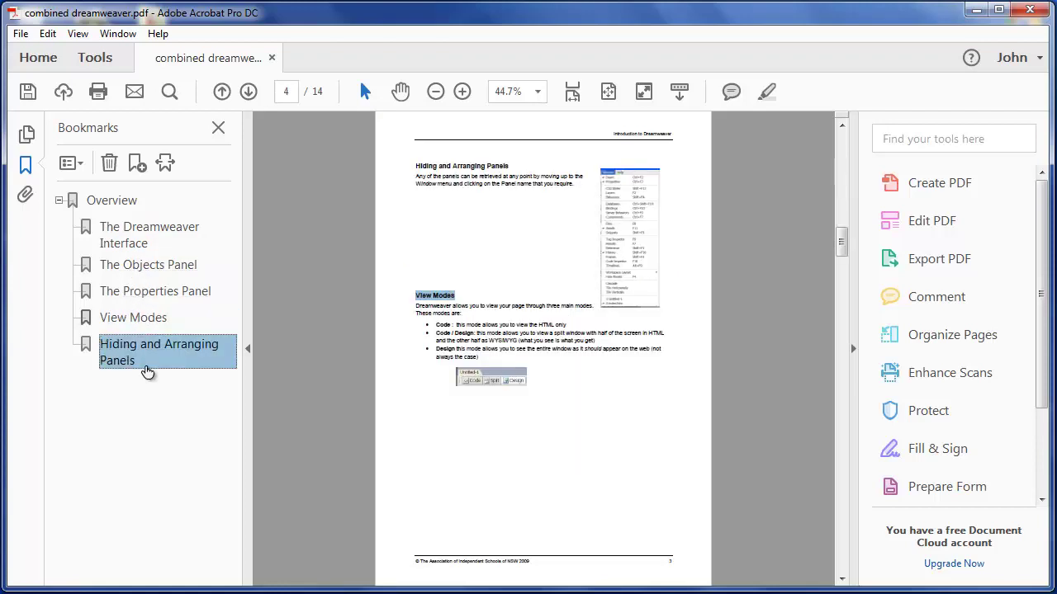
pyautogui.scroll(-5, 418, 442)
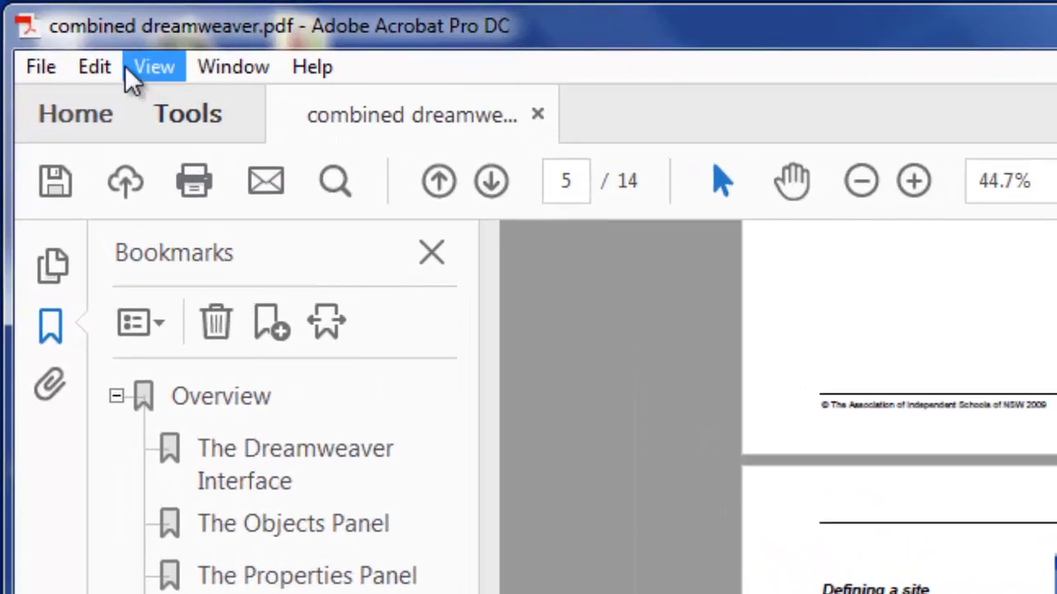
# Add Marquee Zoom to the toolbar through View > Show/Hide > Toolbar Items > Show Select & Zoom Tools
pyautogui.click(124, 65)
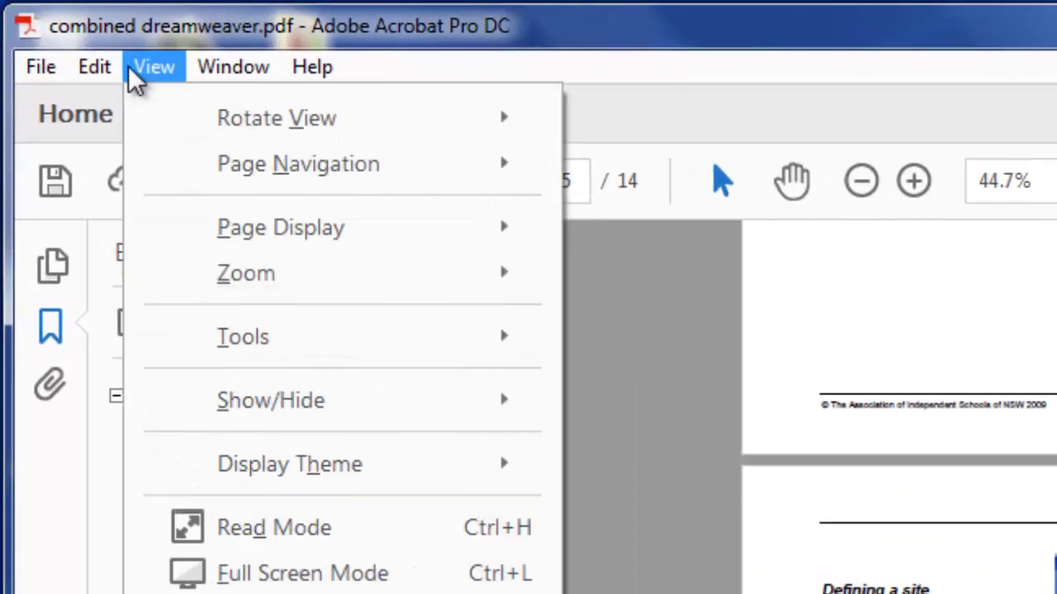
pyautogui.moveTo(288, 401)
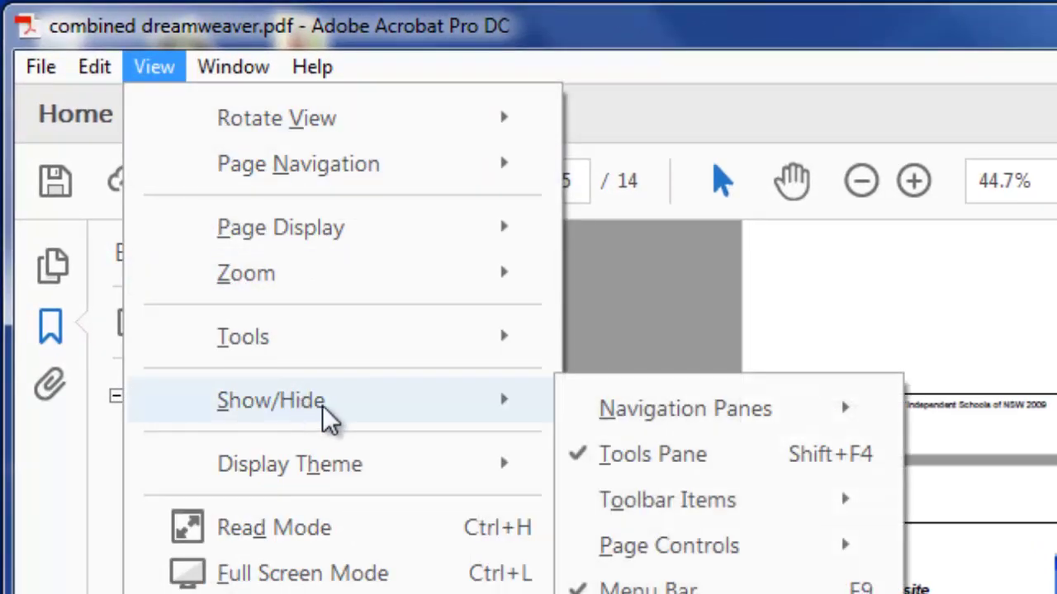
pyautogui.moveTo(703, 507)
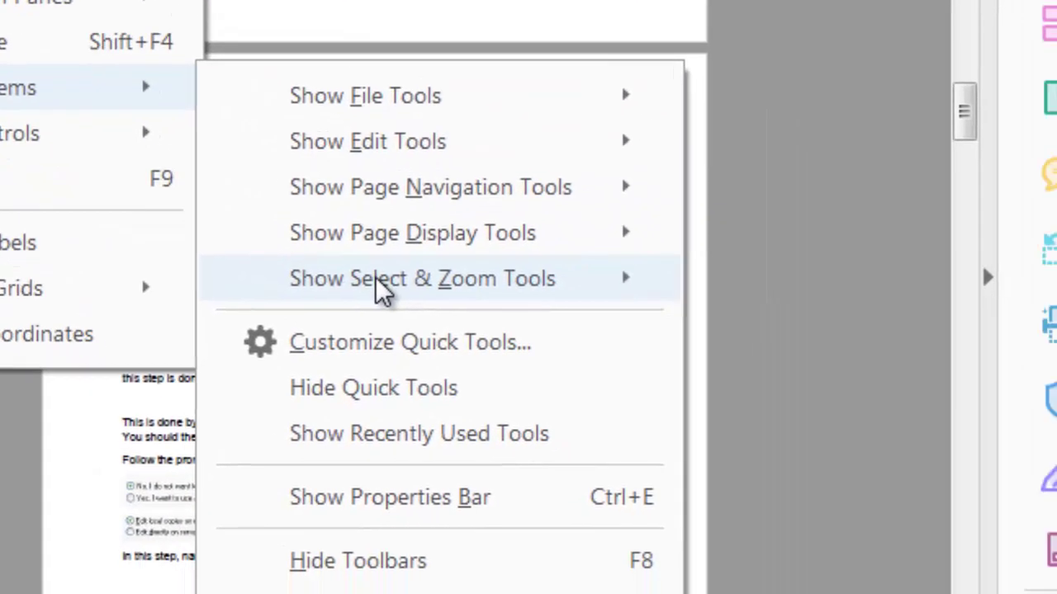
pyautogui.moveTo(556, 375)
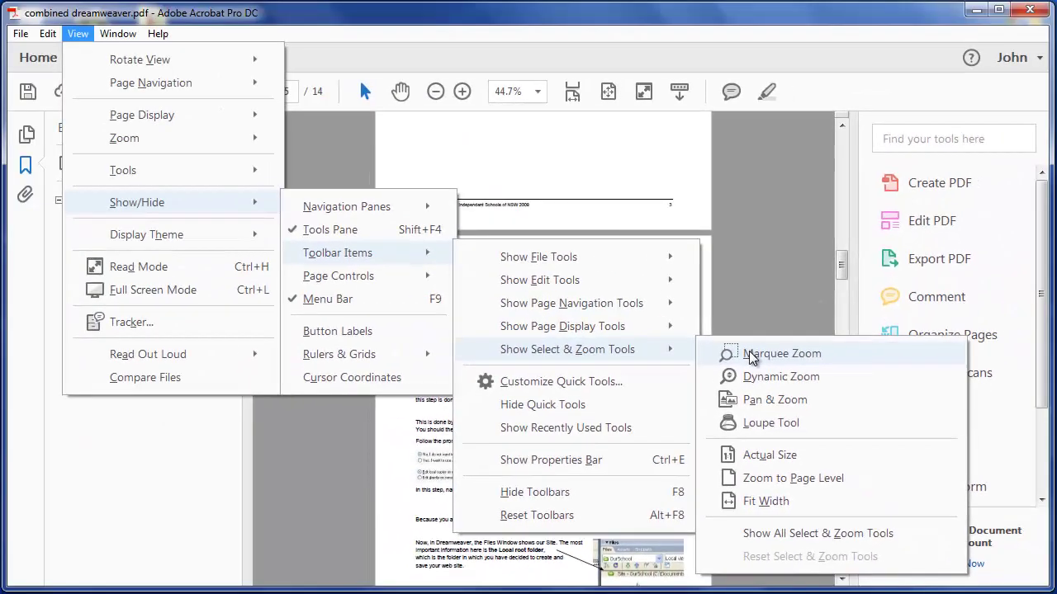
pyautogui.click(575, 218)
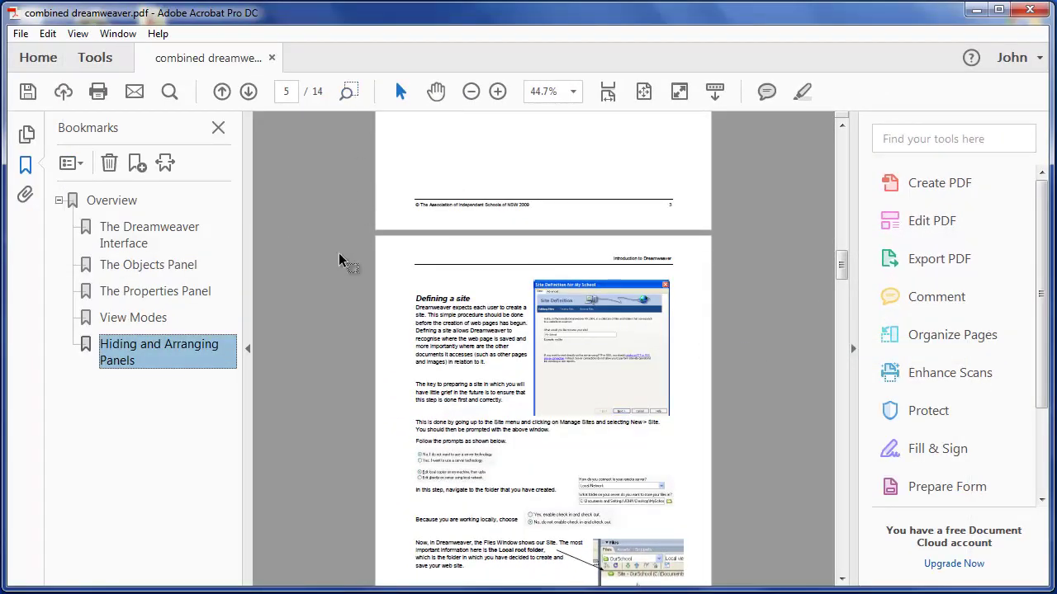
# Use Marquee Zoom to magnify the Defining a site area of page 5
pyautogui.click(350, 91)
pyautogui.moveTo(418, 275); pyautogui.dragTo(680, 426)
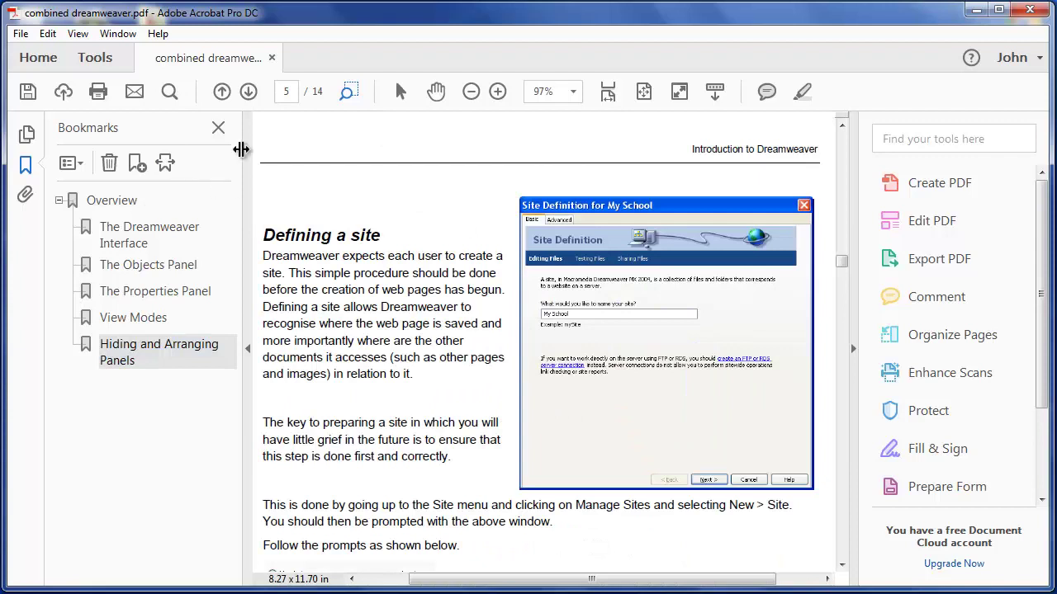
pyautogui.click(400, 91)
# Create a 'Defining a site' bookmark from the heading and move it to top level below Overview
pyautogui.moveTo(264, 237); pyautogui.dragTo(360, 241)
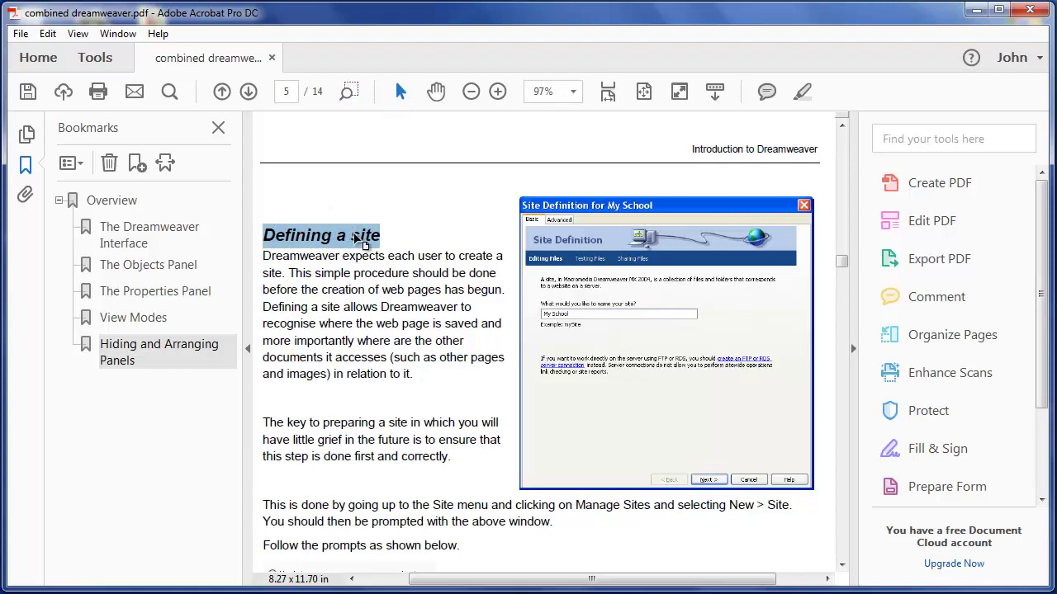
pyautogui.click(137, 163)
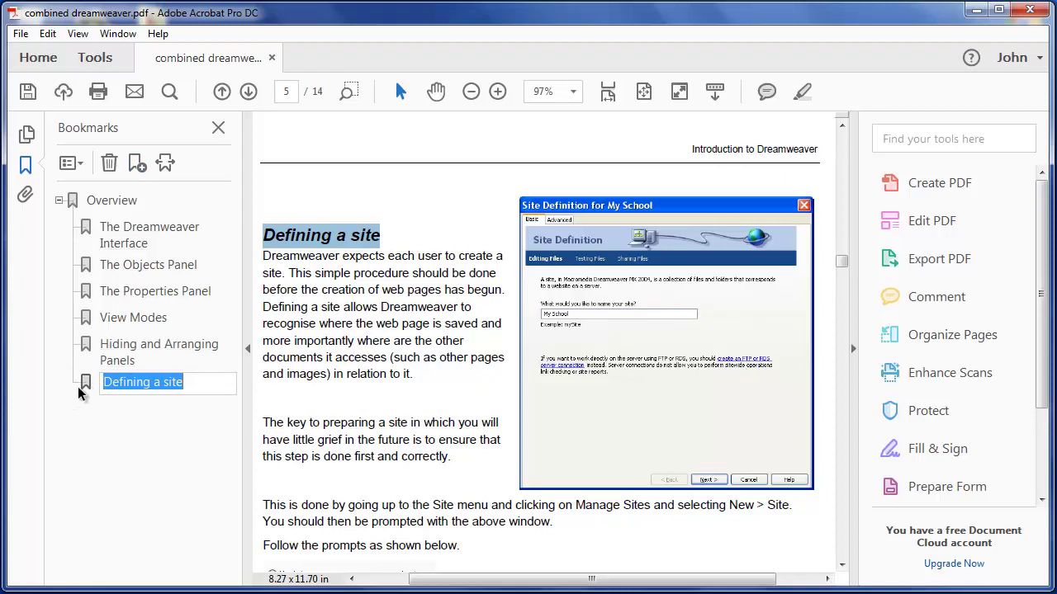
pyautogui.click(59, 200)
pyautogui.click(59, 200)
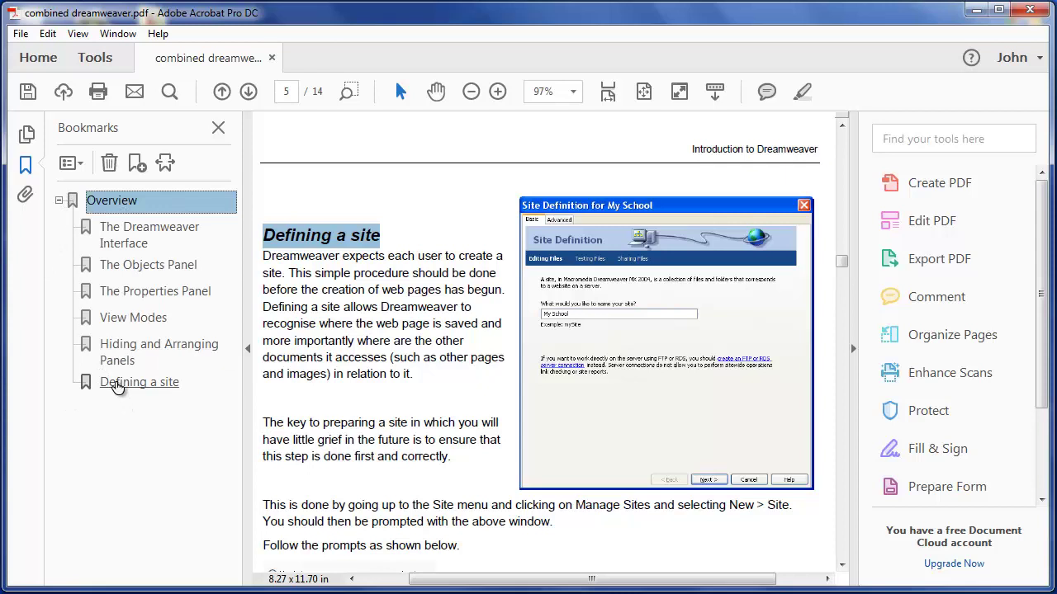
pyautogui.moveTo(118, 386); pyautogui.dragTo(115, 221)
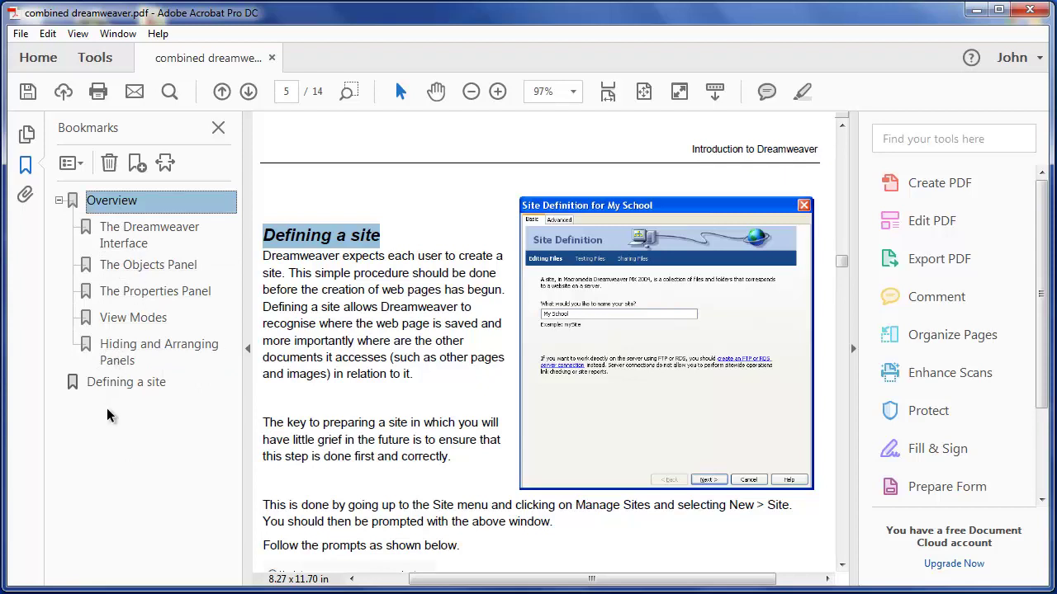
# Test The Dreamweaver Interface, View Modes and Defining a site bookmarks, then fit page 5 with Ctrl+0
pyautogui.click(120, 230)
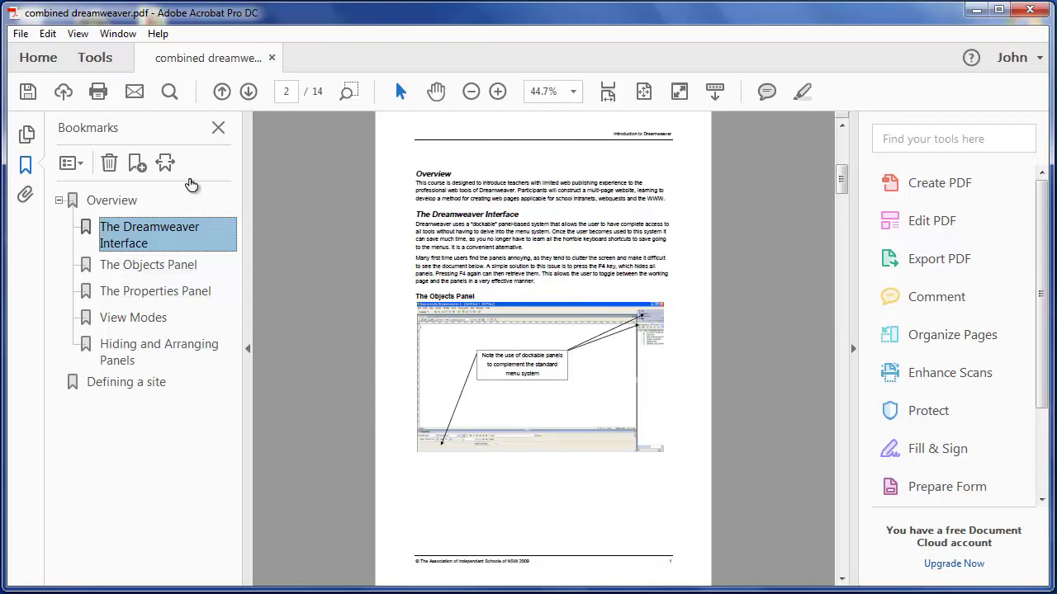
pyautogui.click(132, 318)
pyautogui.click(112, 386)
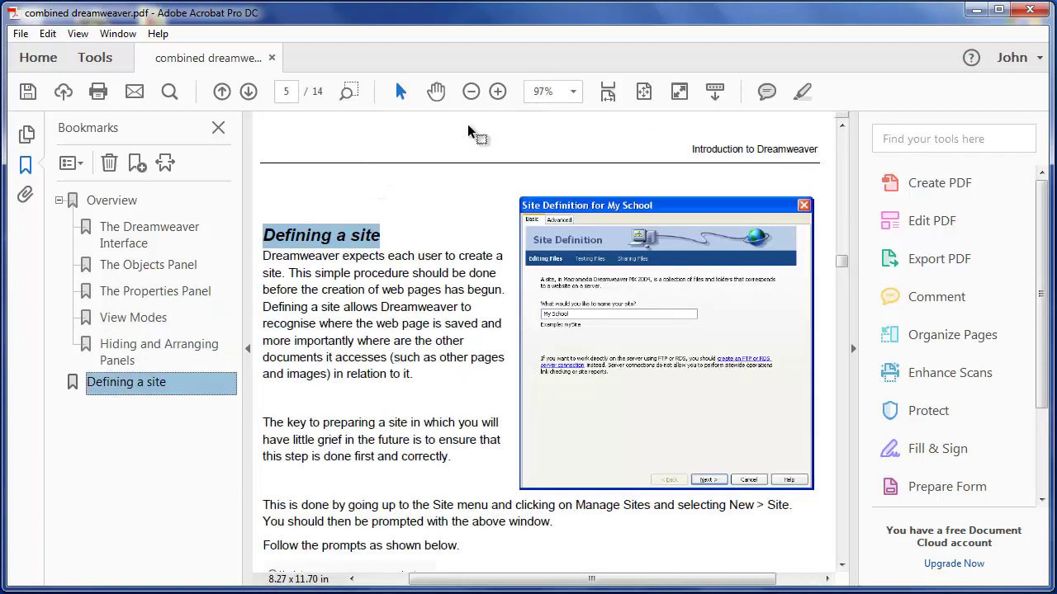
pyautogui.scroll(-5, 353, 338)
pyautogui.scroll(5, 350, 331)
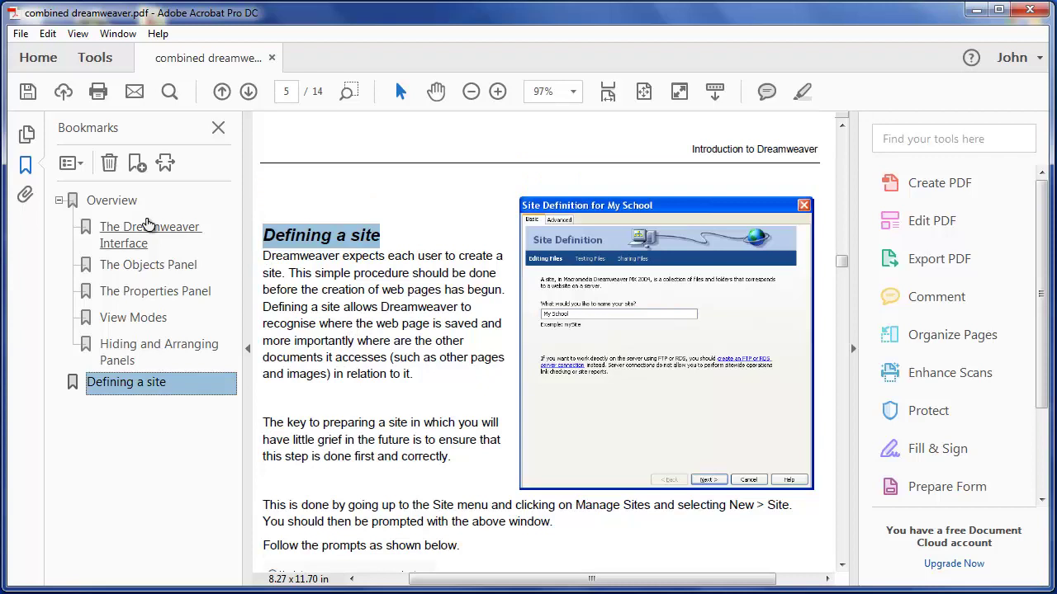
pyautogui.hotkey('ctrl', '0')
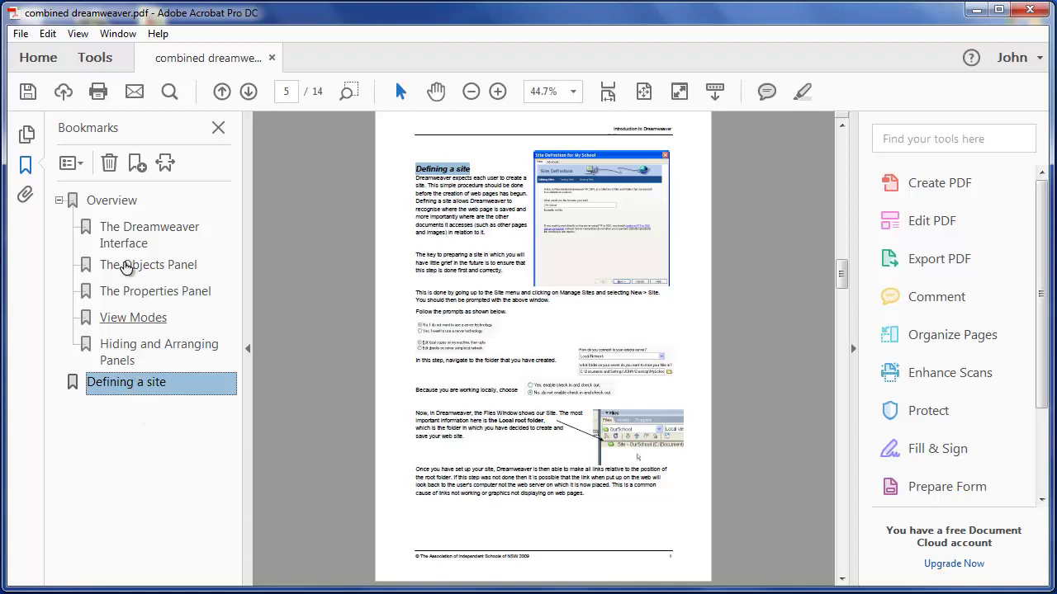
# Save the bookmarked PDF, close it, and reopen combined dreamweaver.pdf to its File menu
pyautogui.click(21, 33)
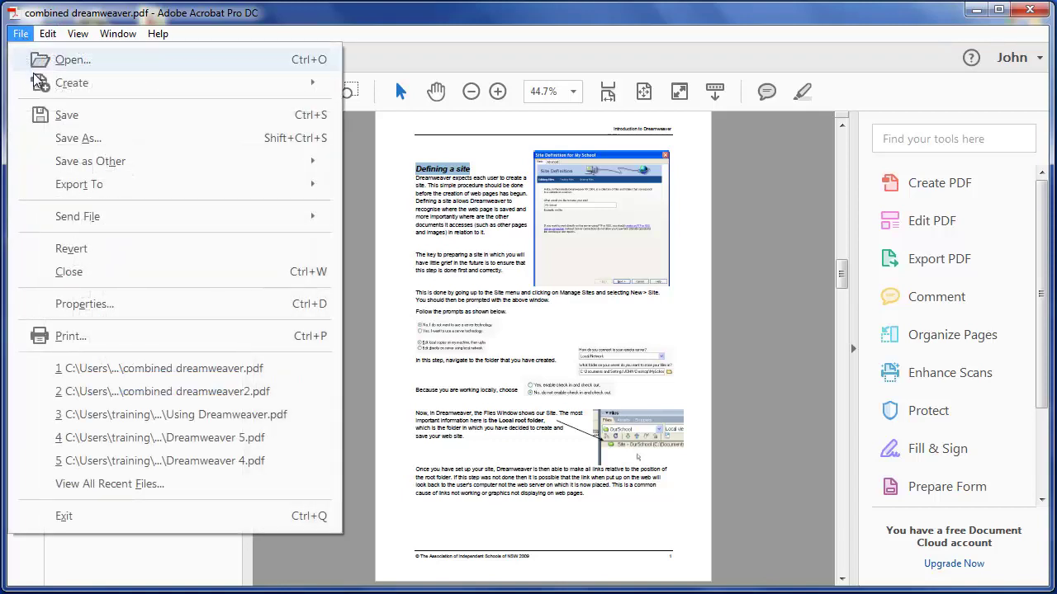
pyautogui.click(64, 115)
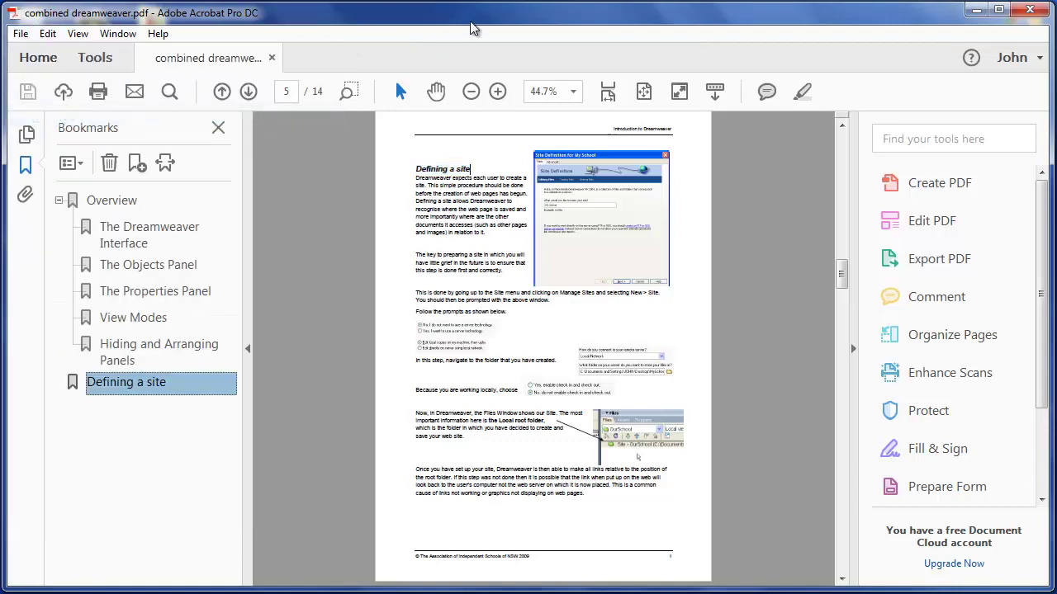
pyautogui.click(1031, 12)
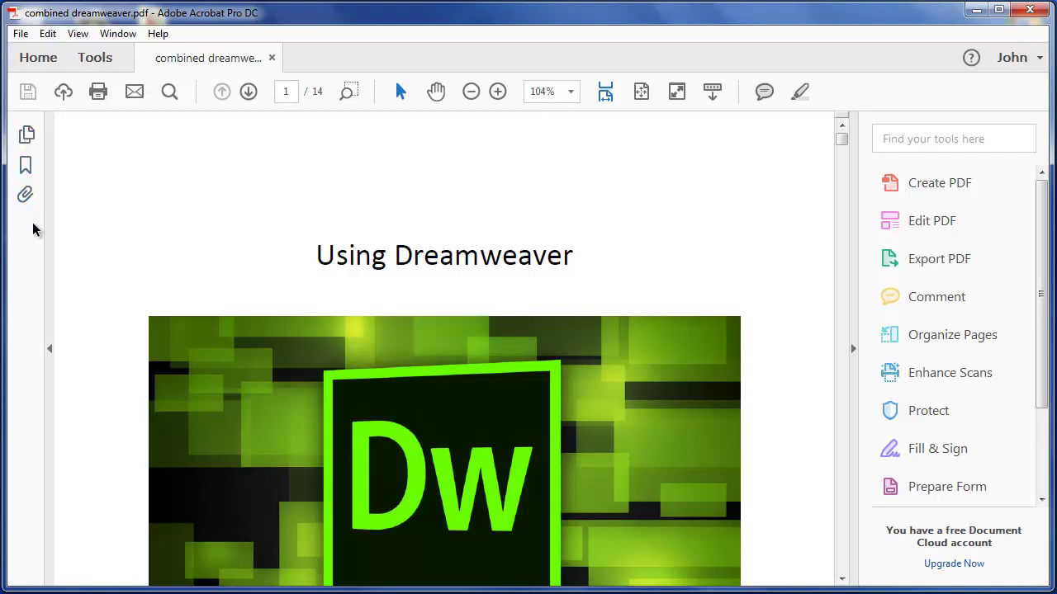
pyautogui.click(26, 166)
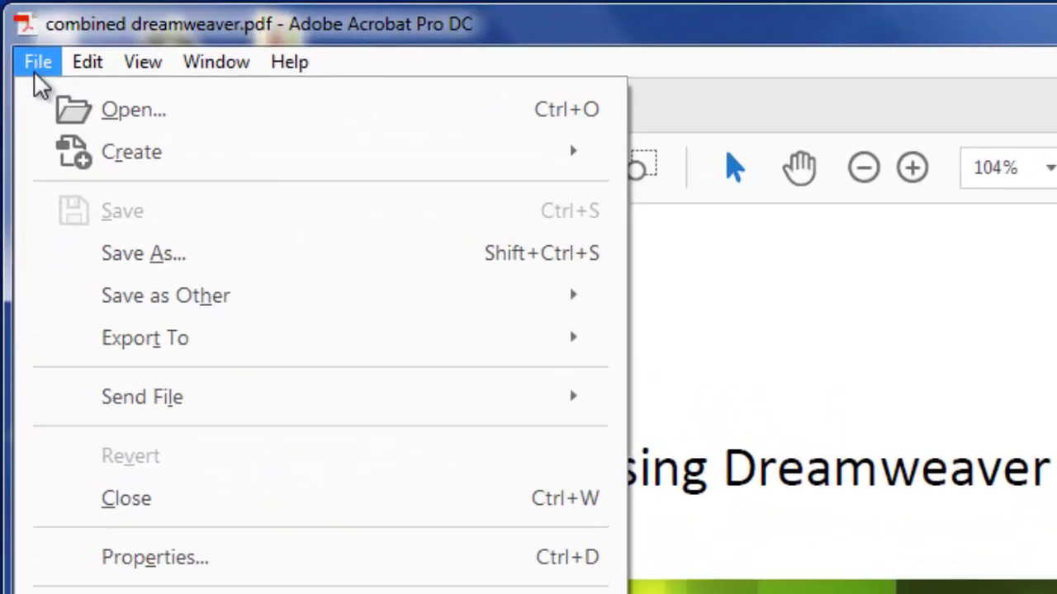
# Set the Initial View navigation to Bookmarks Panel and Page in Document Properties
pyautogui.click(151, 558)
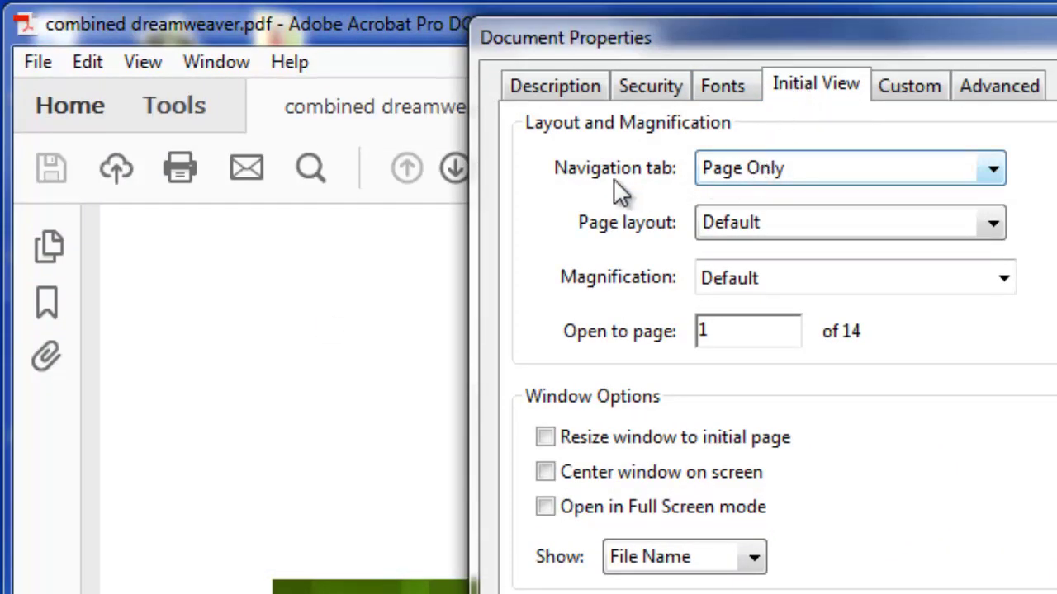
pyautogui.click(744, 166)
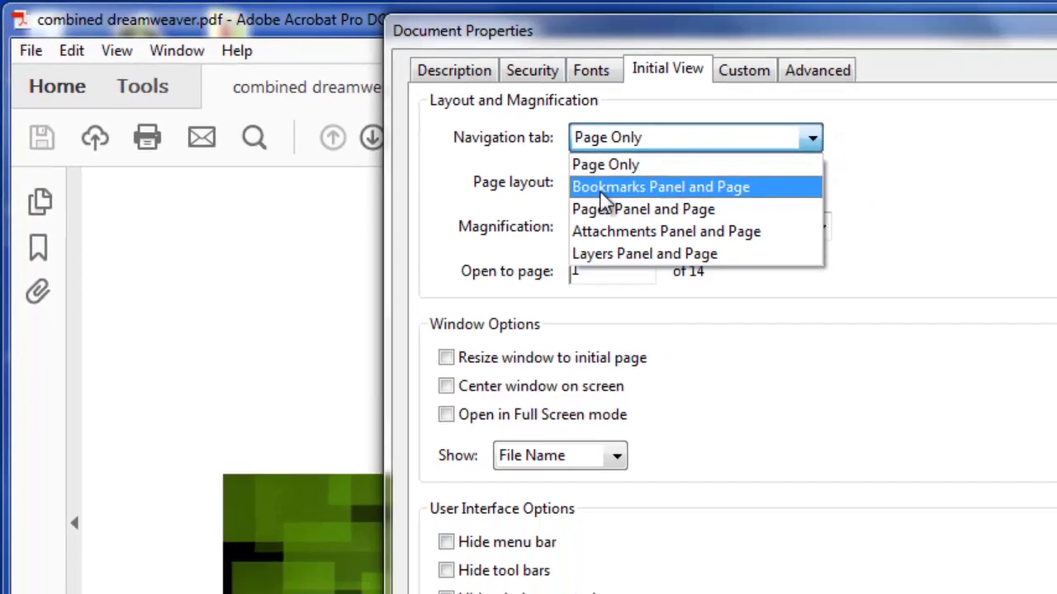
pyautogui.click(747, 228)
pyautogui.click(647, 567)
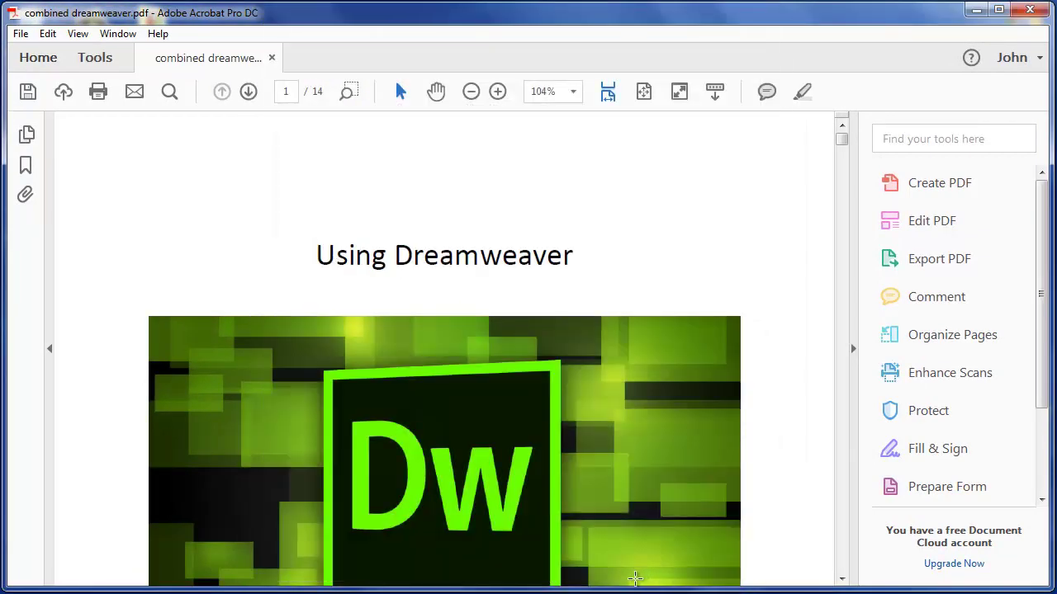
# Save the document and close Acrobat
pyautogui.click(23, 36)
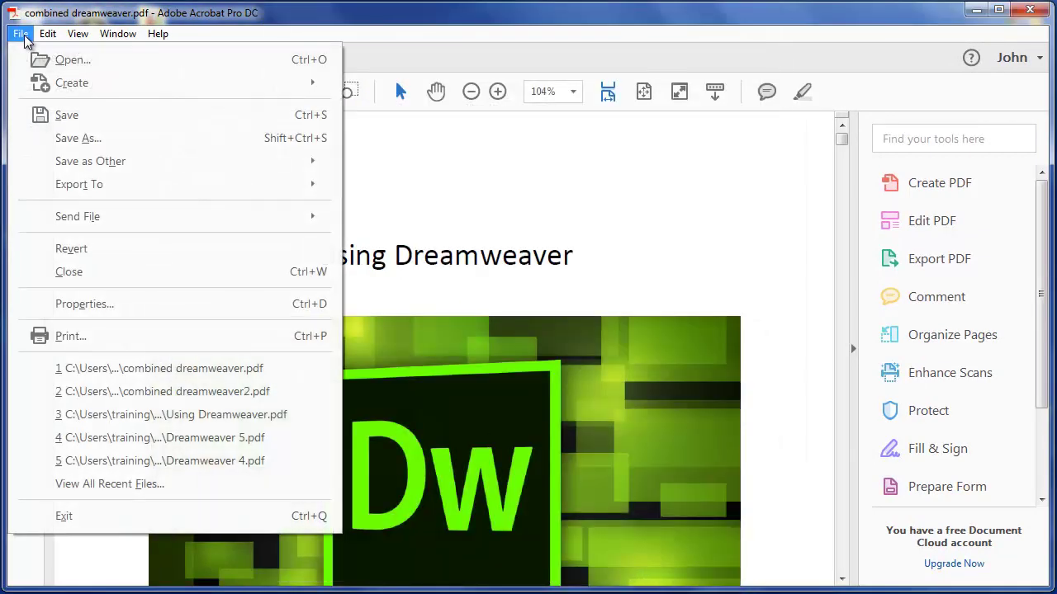
pyautogui.click(66, 116)
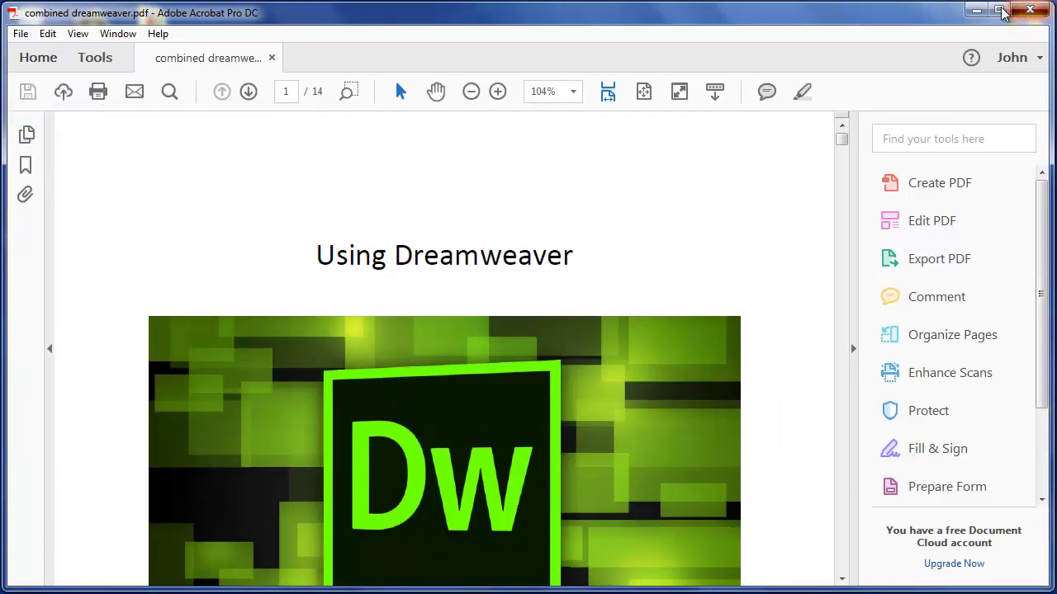
pyautogui.click(1030, 9)
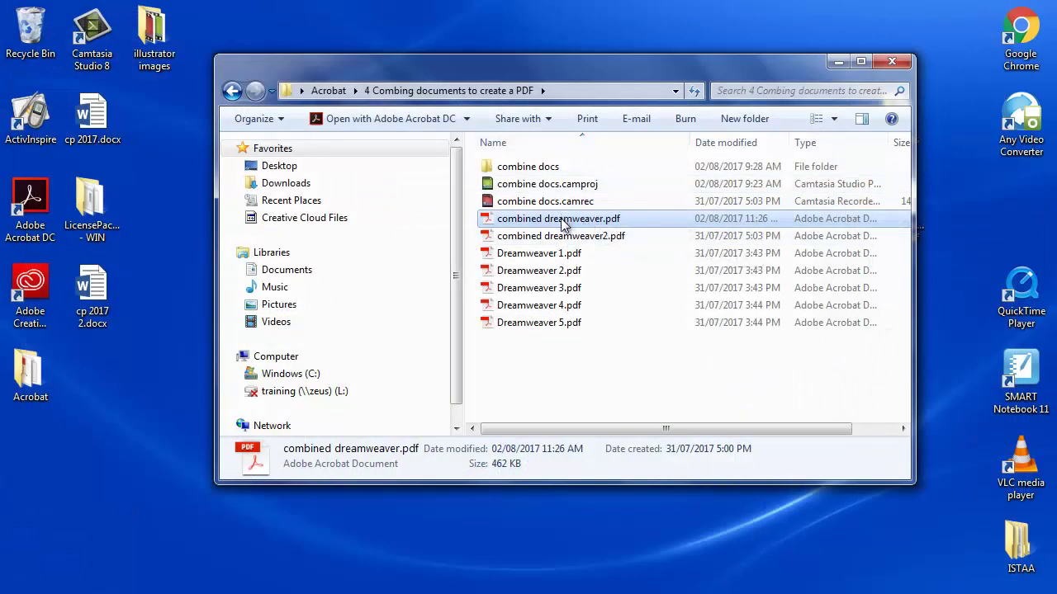
# Open combined dreamweaver2.pdf from the Explorer file list in Acrobat
pyautogui.doubleClick(563, 222)
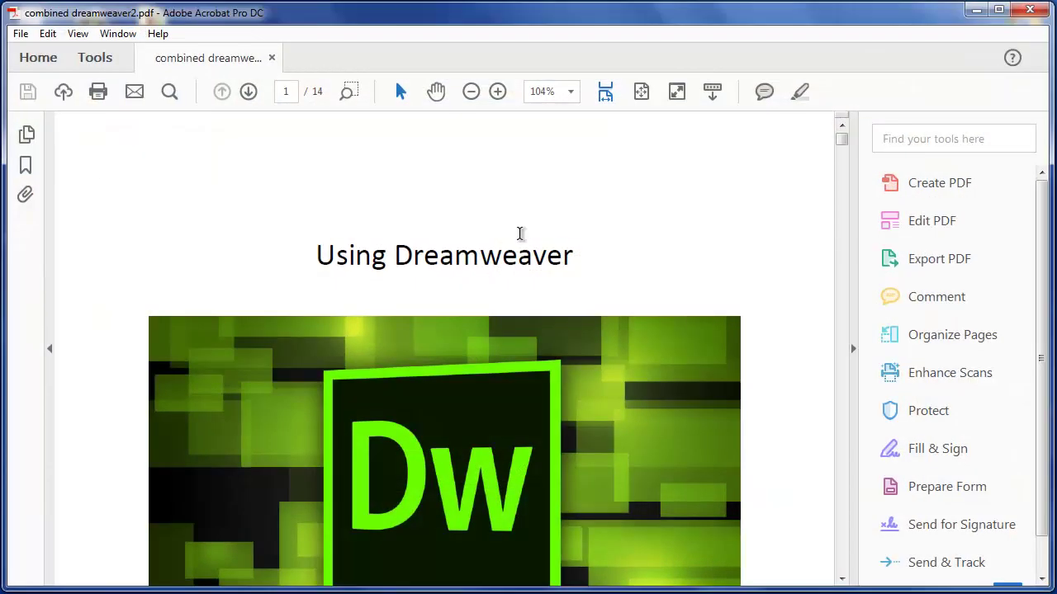
# Show the Bookmarks panel and review the nested bookmarks under Dreamweaver 1 through Dreamweaver 5
pyautogui.click(25, 167)
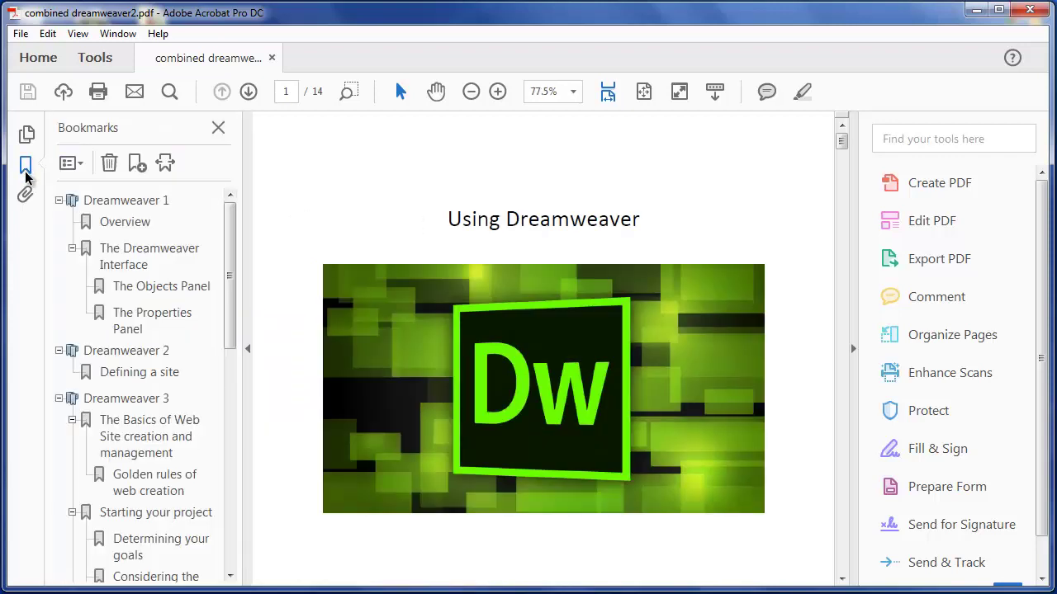
pyautogui.scroll(-5, 124, 305)
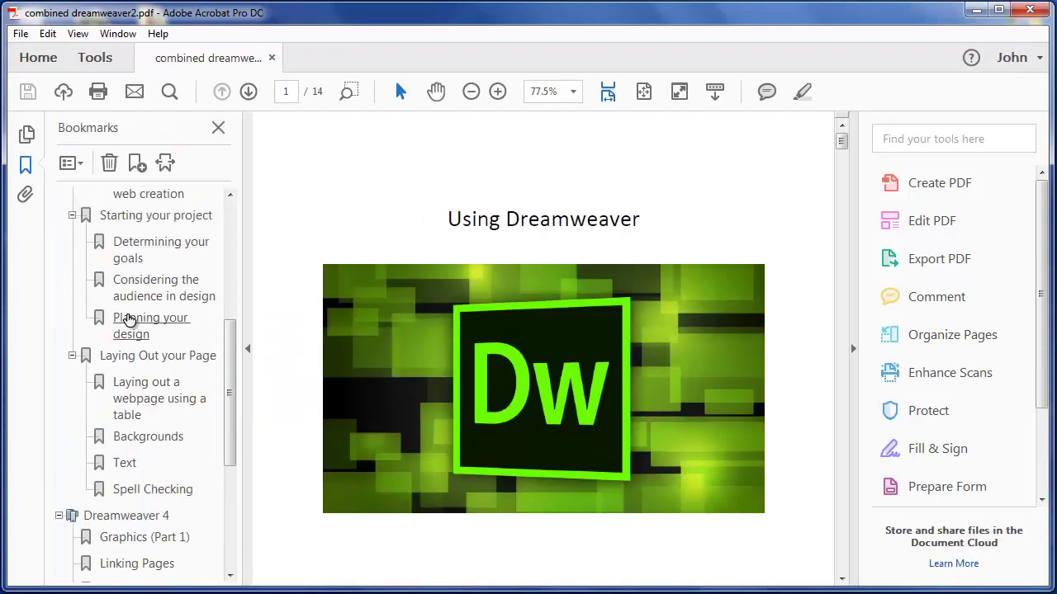
pyautogui.scroll(-1, 128, 321)
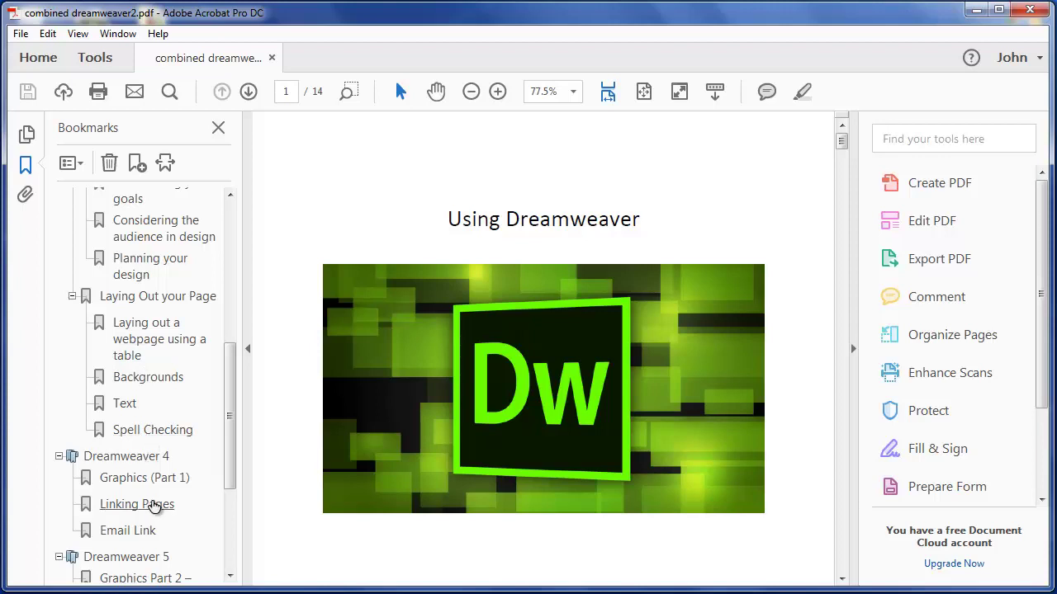
pyautogui.scroll(6, 149, 499)
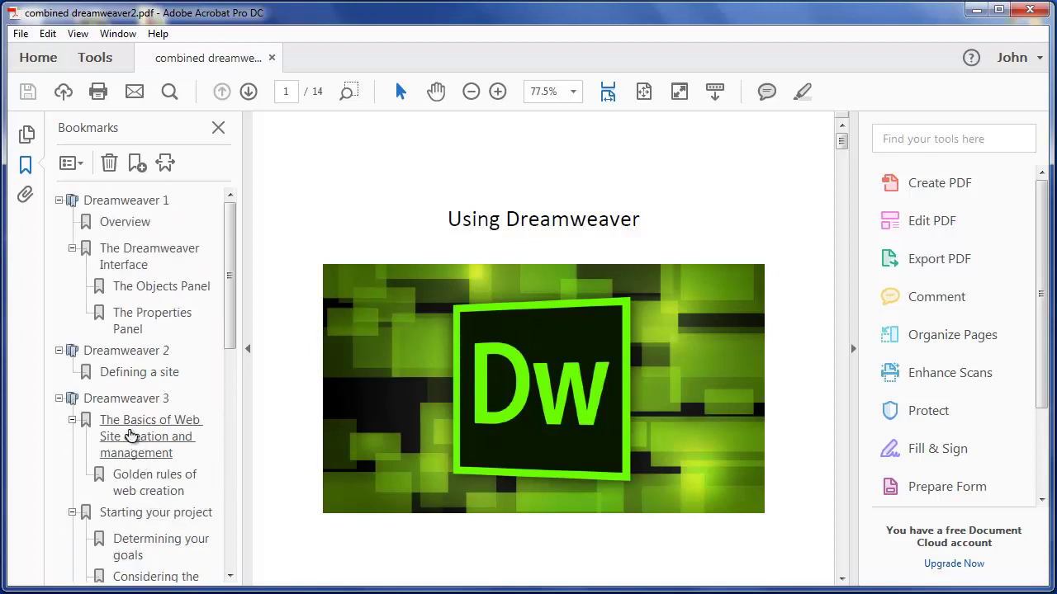